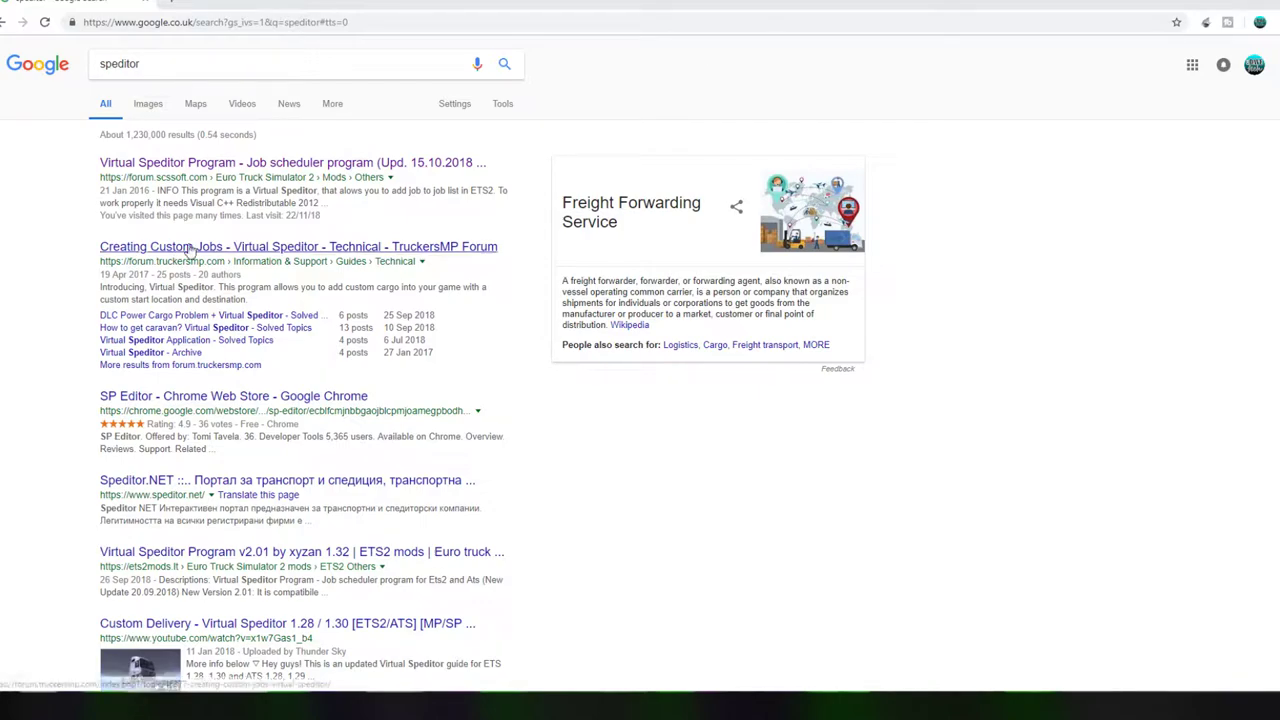
Open the 'Virtual Speditor Program - Job scheduler program' forum thread from the Google results
left_click(157, 167)
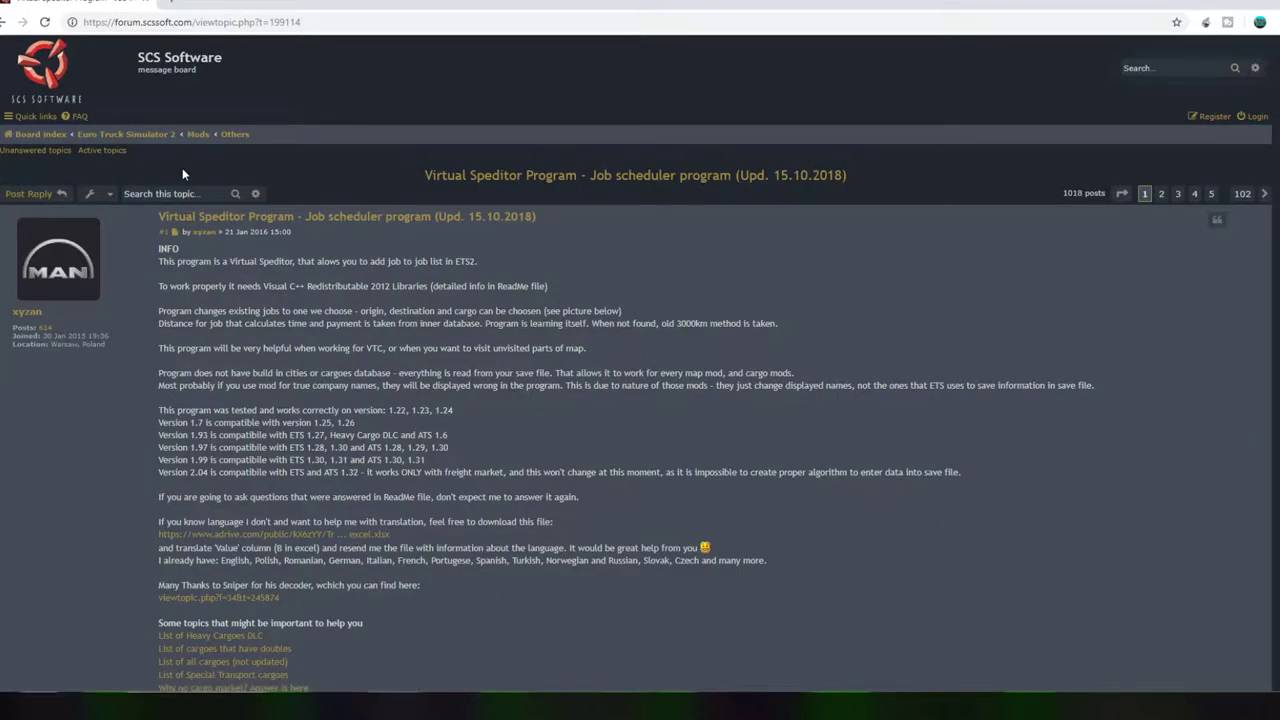
Download Virtual_Speditor2_03.rar via the forum's ADrive link and open it in WinRAR
scroll(320, 207, "down", 6)
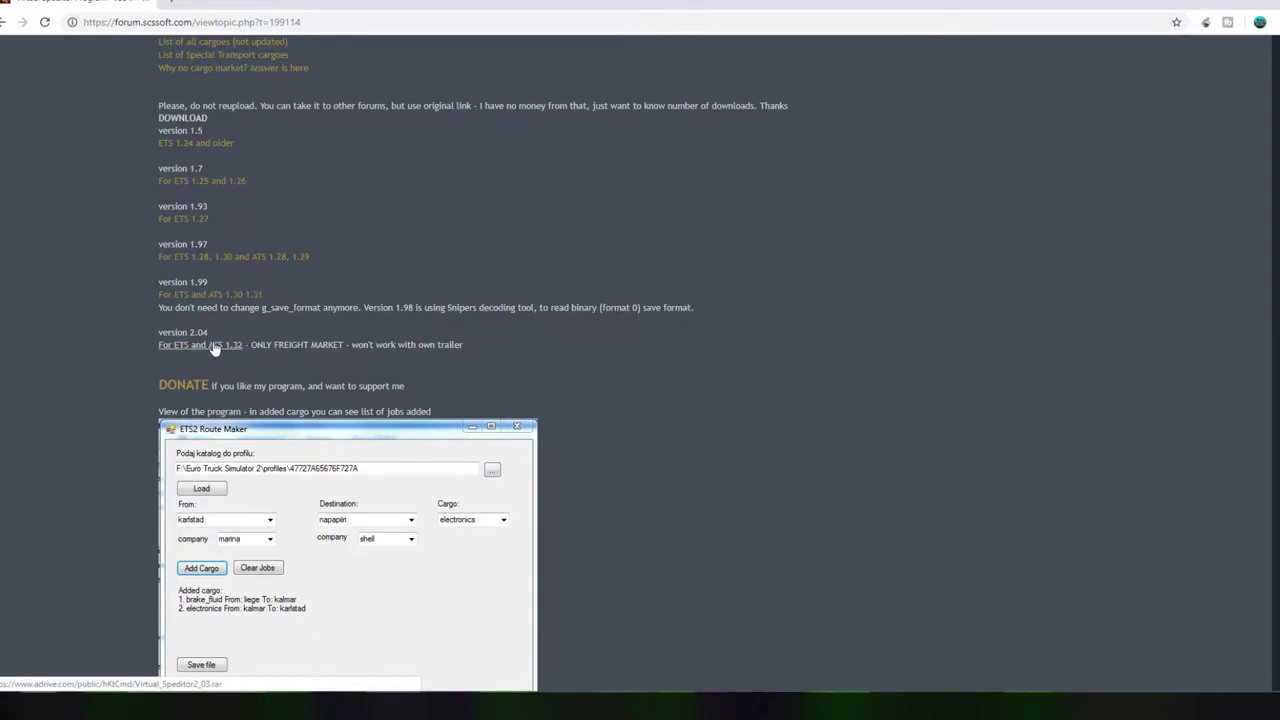
left_click(212, 346)
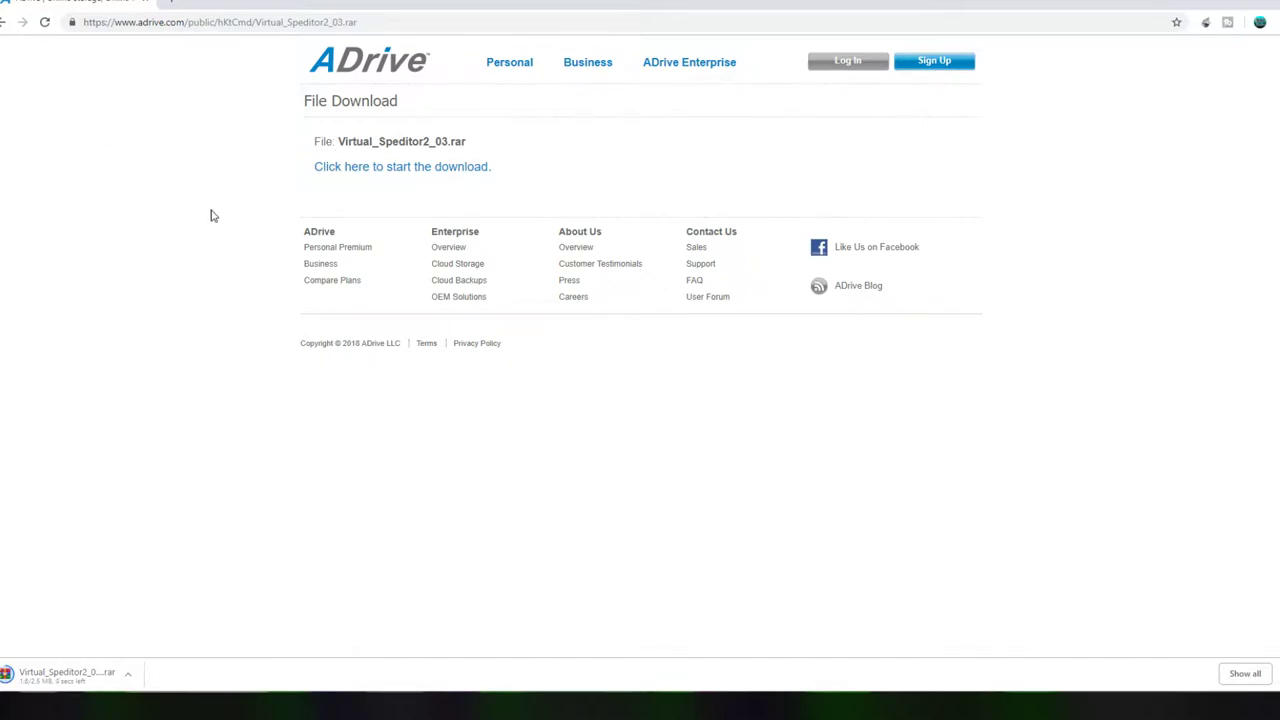
left_click(83, 677)
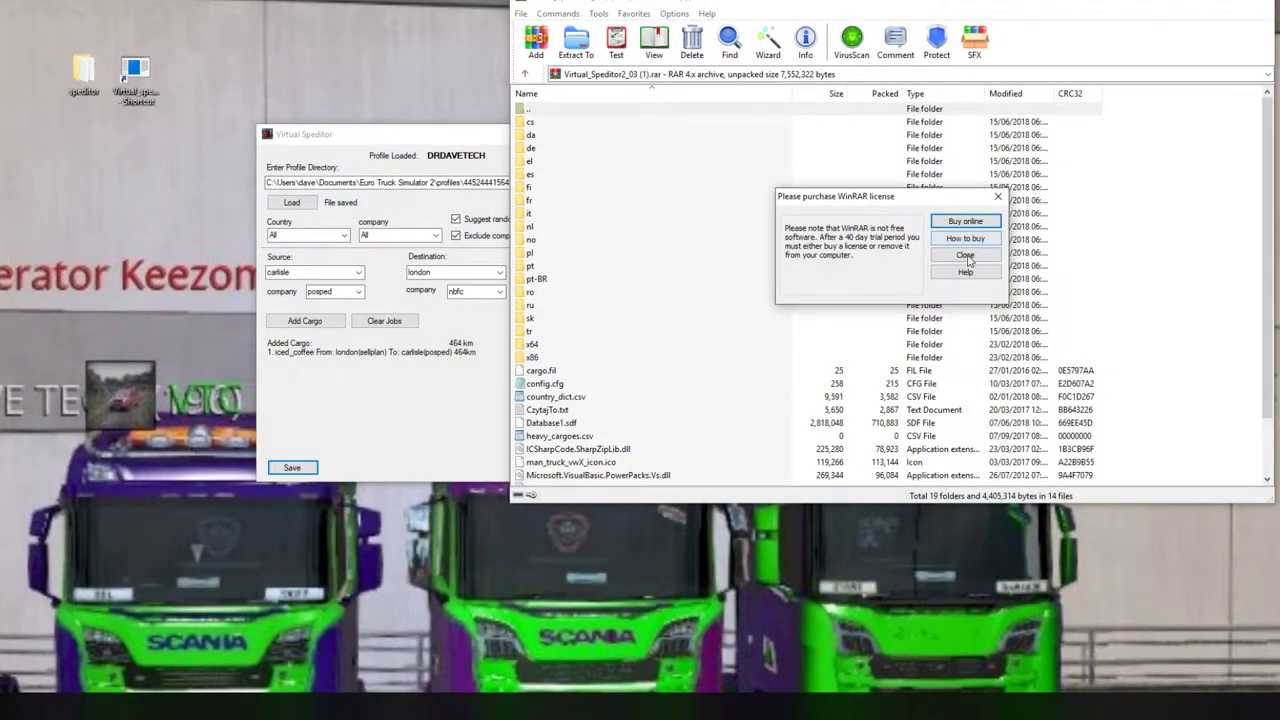
left_click(965, 256)
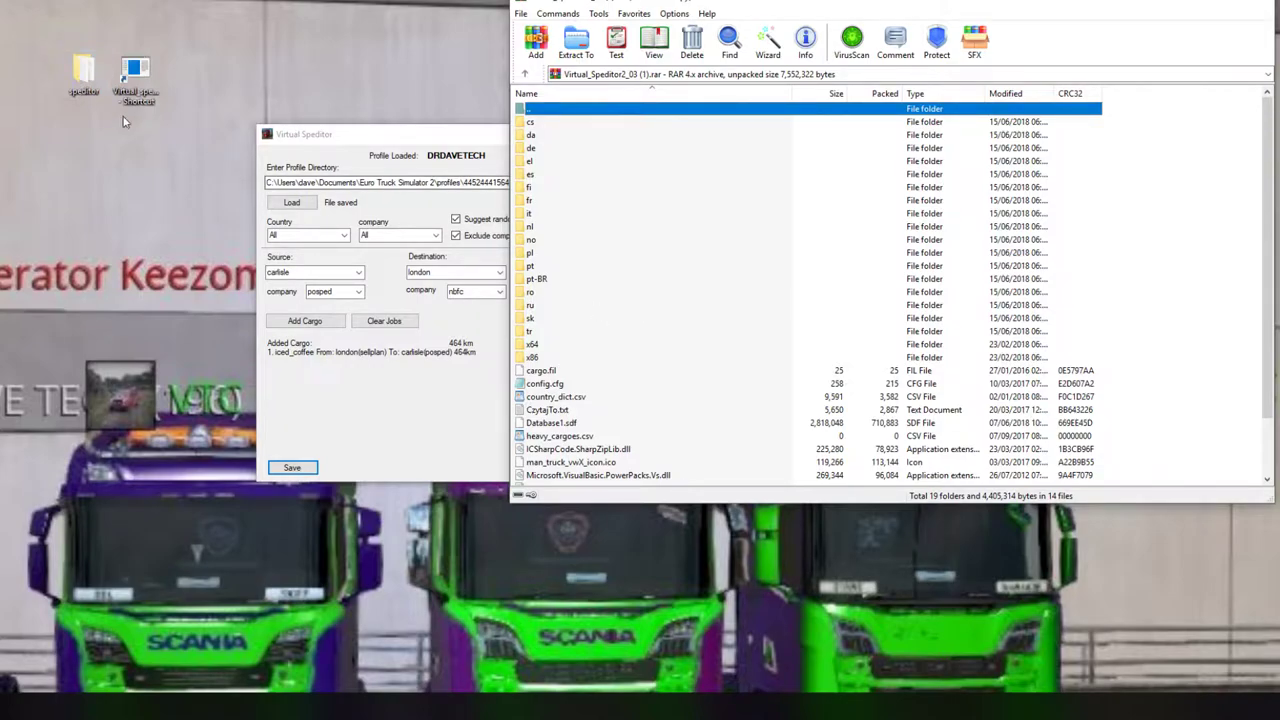
Select all files and folders inside the Virtual Speditor archive
right_click(68, 296)
mouse_move(135, 440)
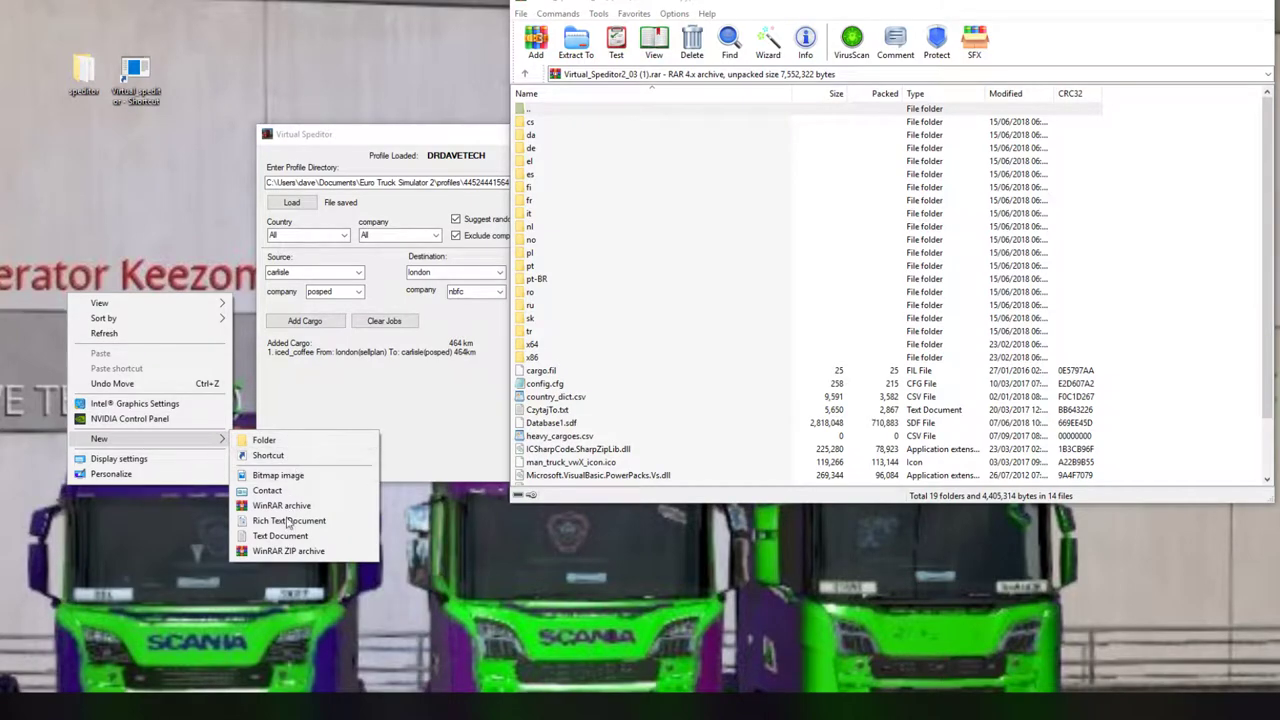
left_click(457, 569)
left_click(619, 315)
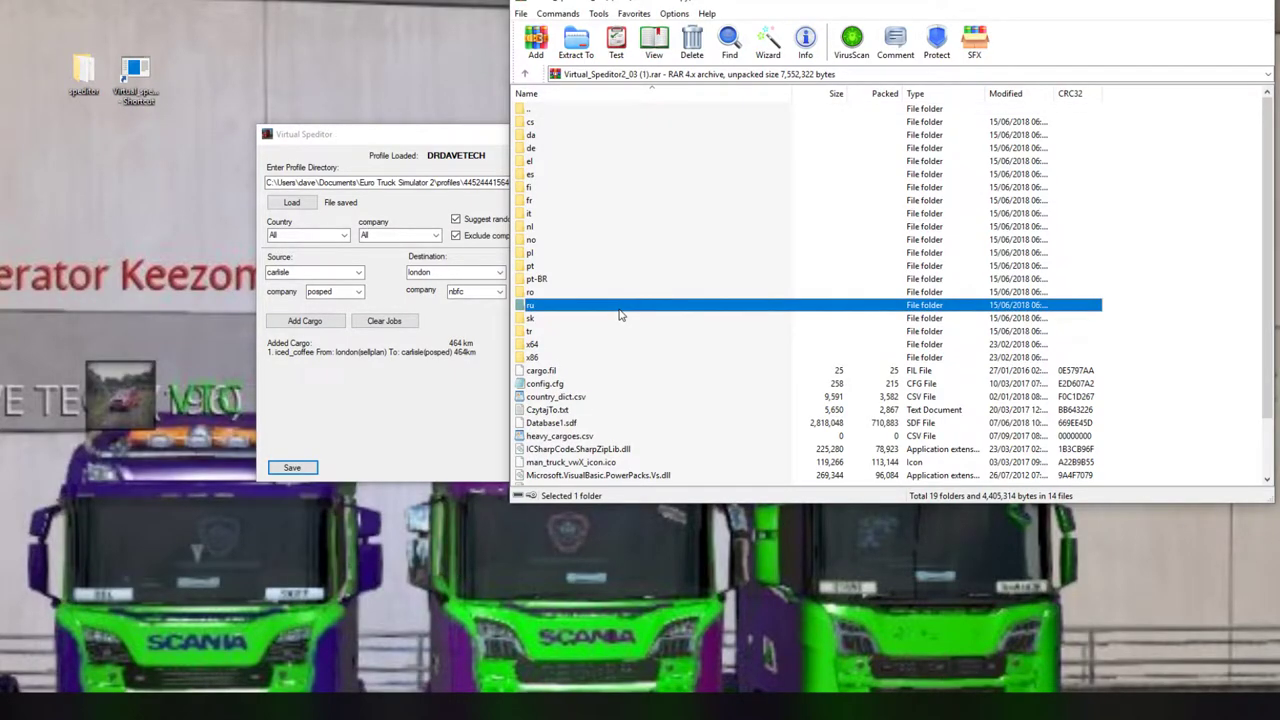
key("ctrl+a")
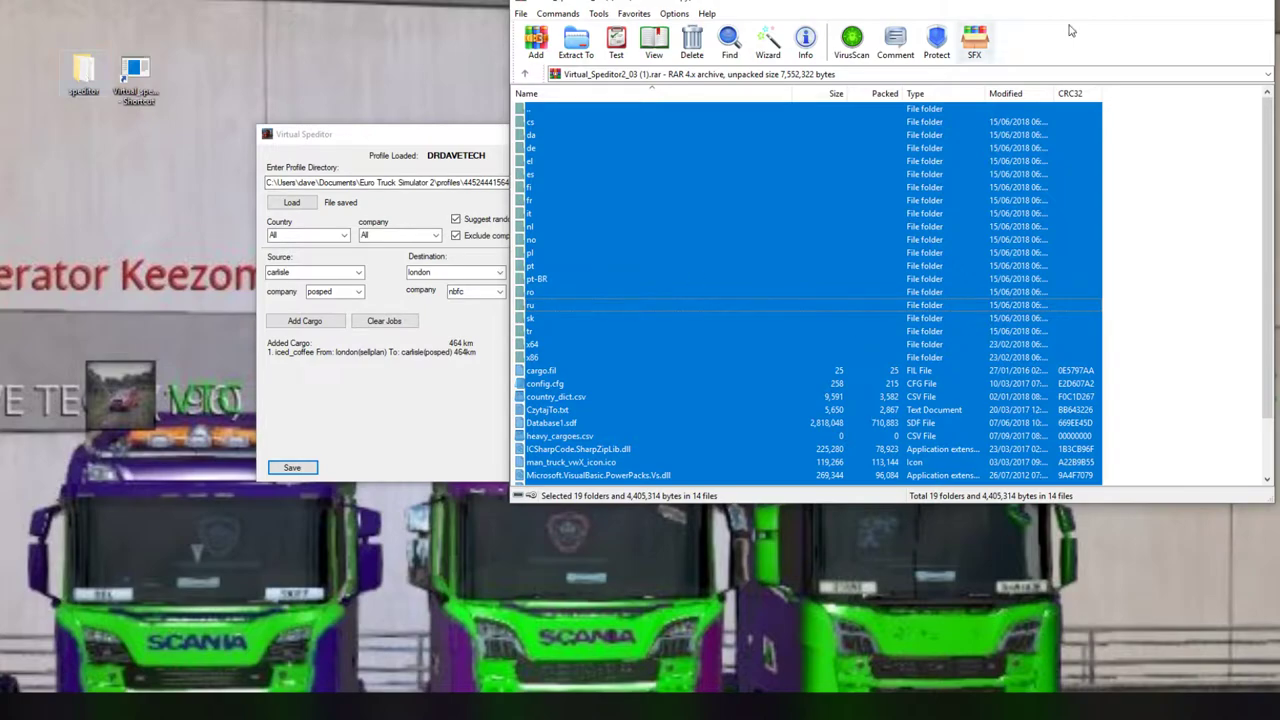
Close WinRAR and open the speditor folder on the desktop
left_click(1260, 4)
double_click(84, 72)
scroll(641, 212, "down", 3)
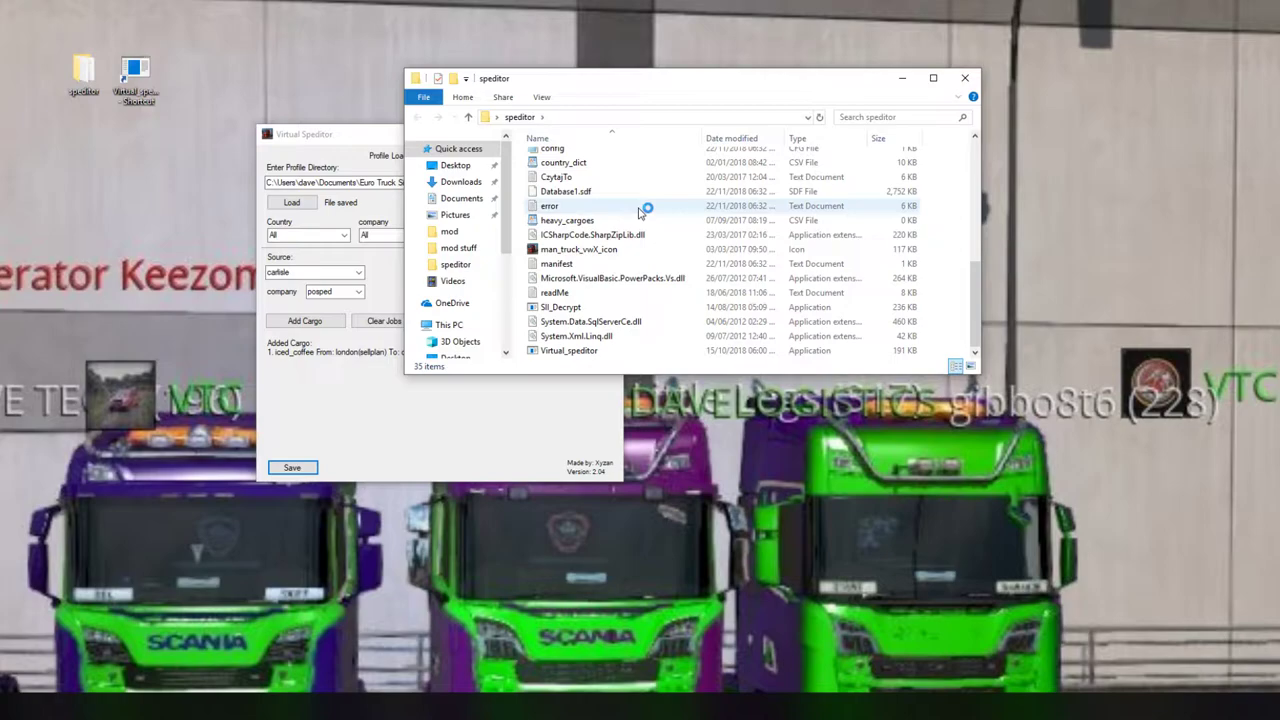
Close the speditor folder window and focus the Profile Directory path in Virtual Speditor
right_click(585, 352)
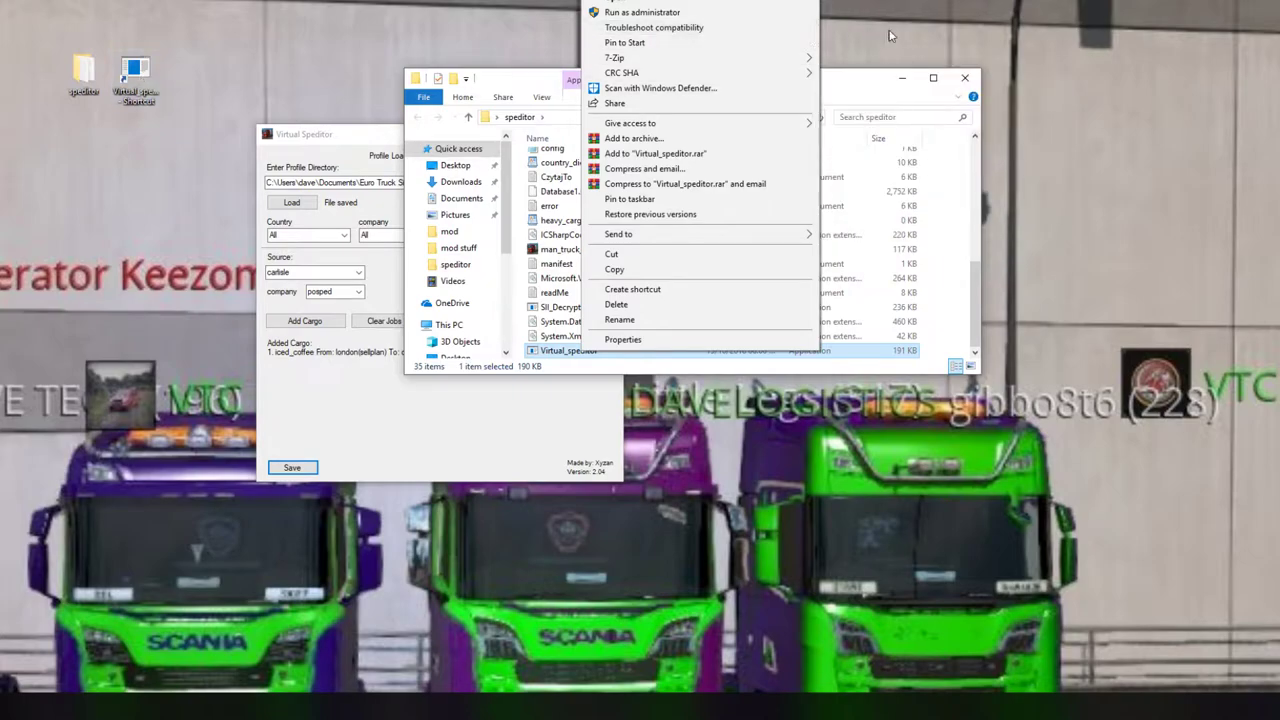
left_click(920, 50)
left_click(966, 79)
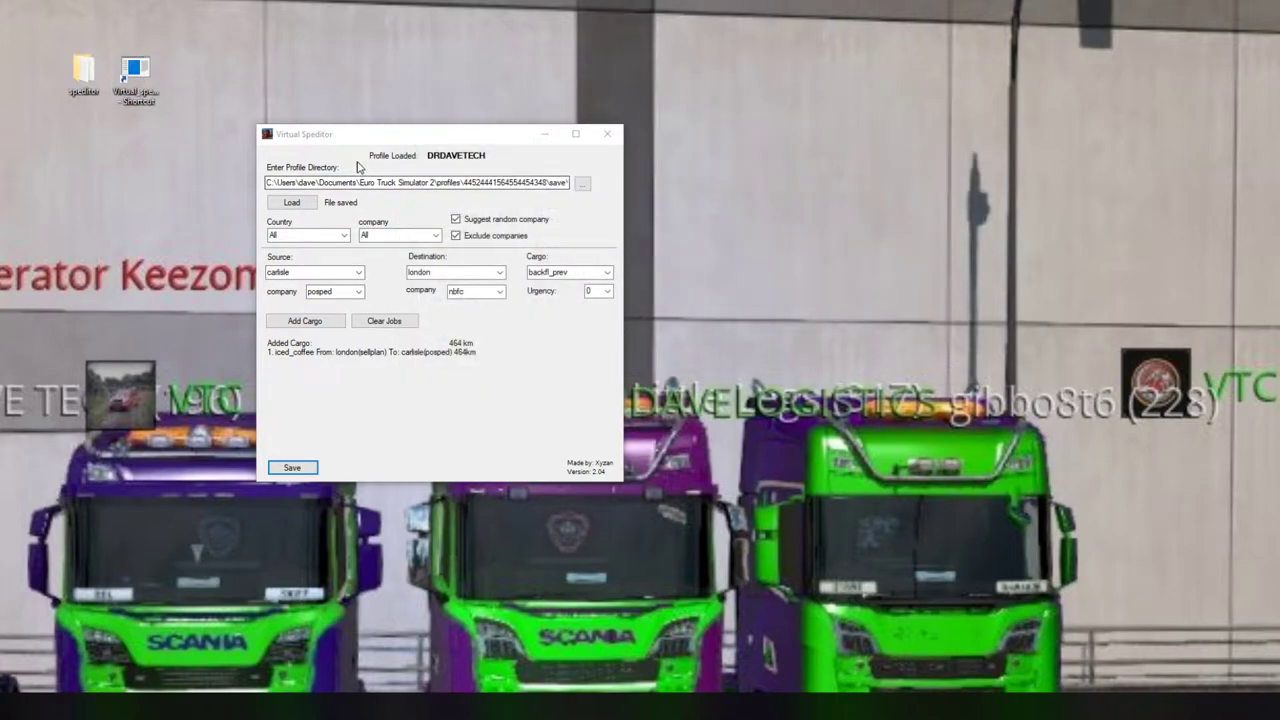
left_click(333, 185)
left_click(284, 182)
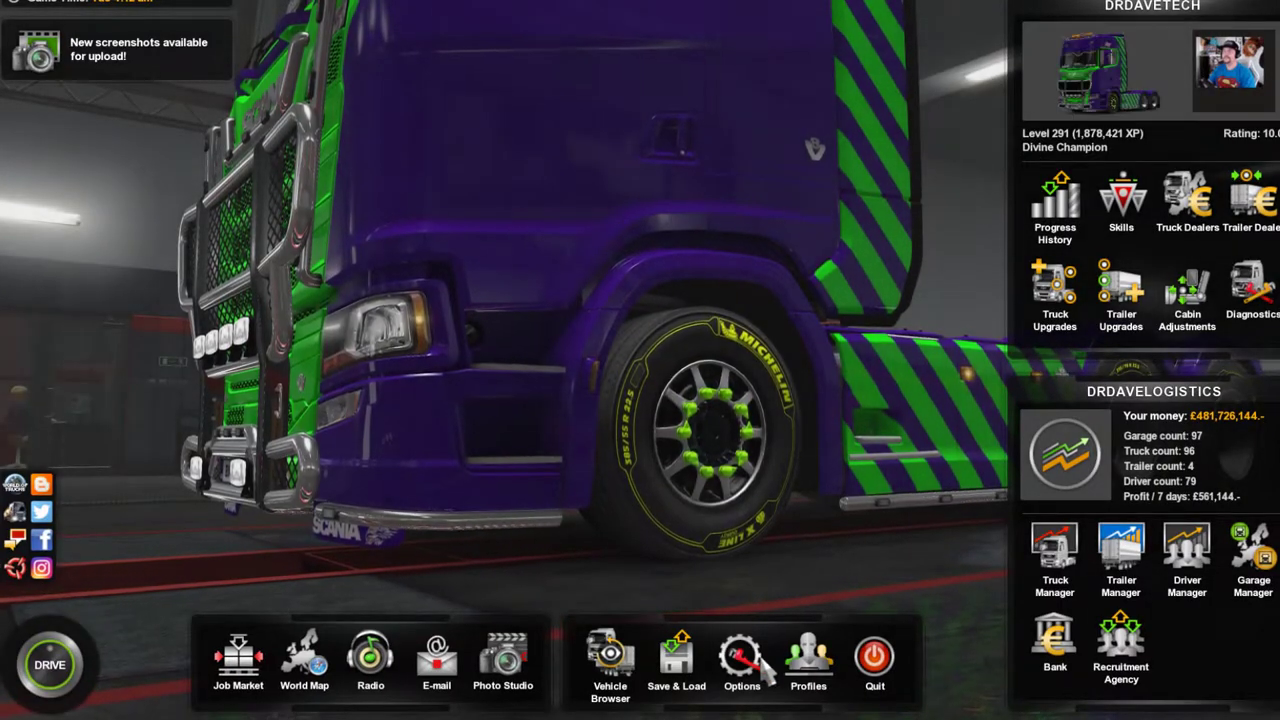
Check the Quick Save and Quick Load bindings under Options > Keys & Buttons, then close it
left_click(741, 657)
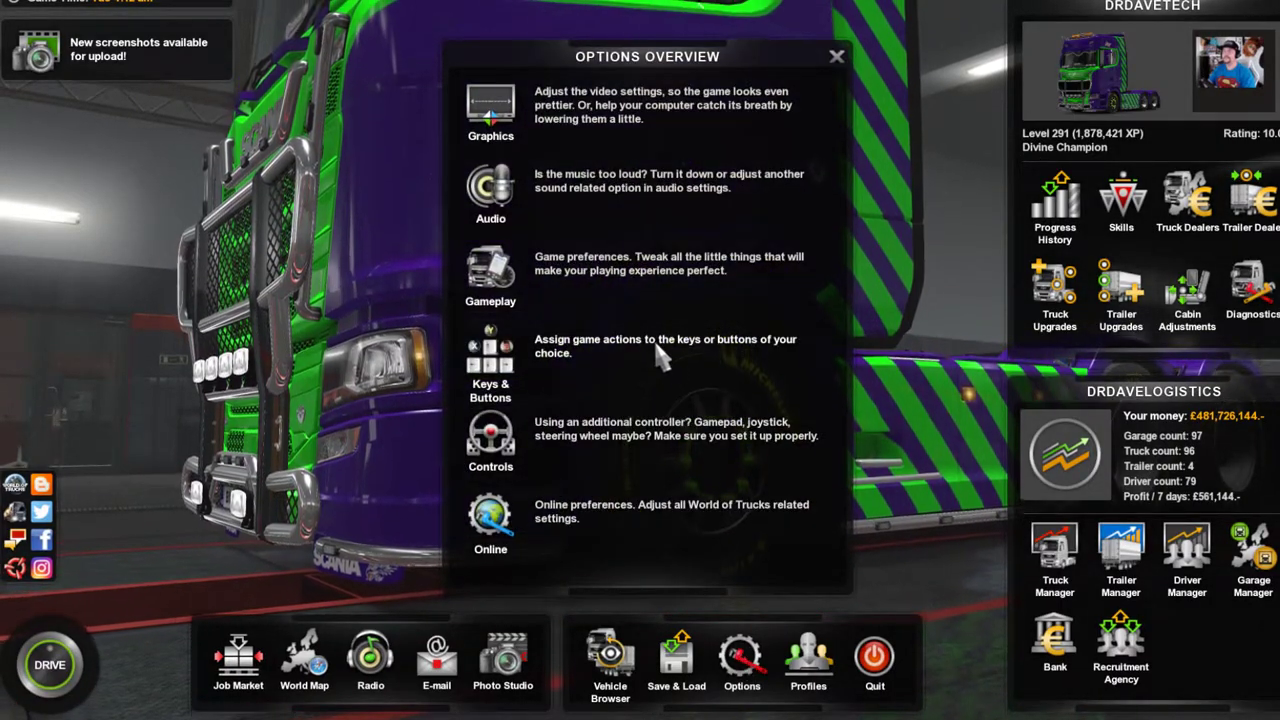
left_click(658, 345)
scroll(680, 234, "down", 10)
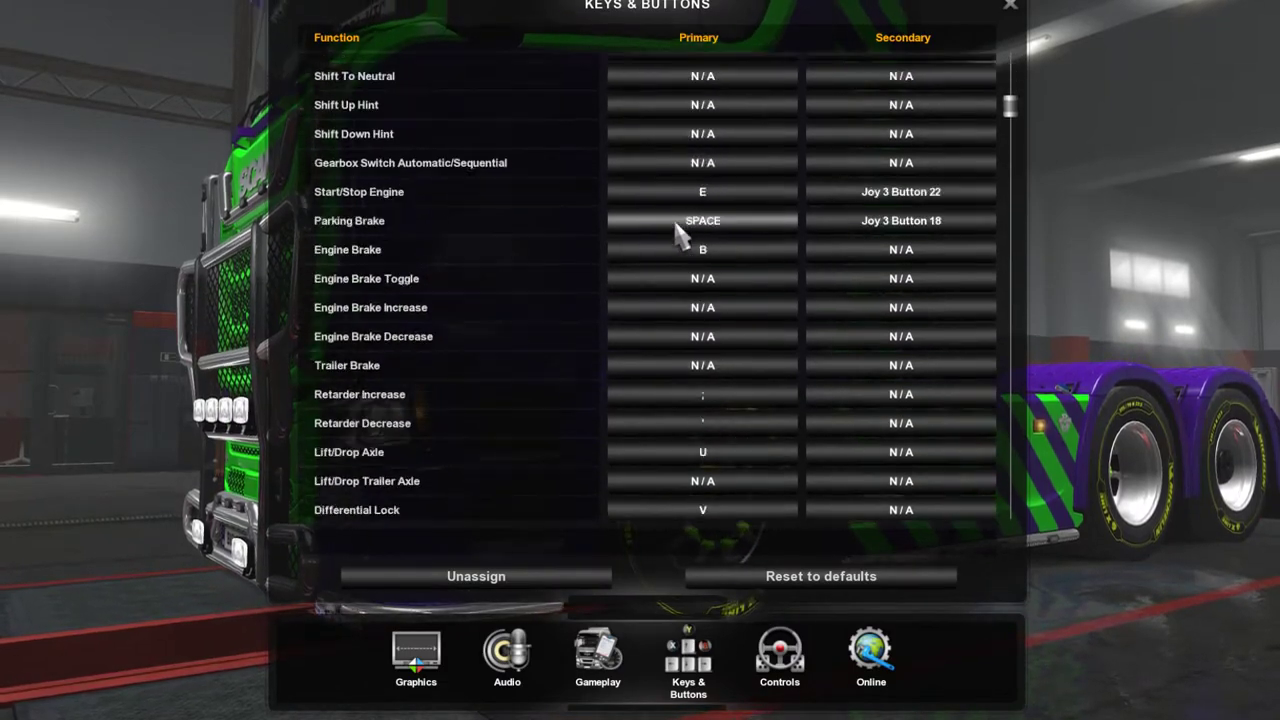
scroll(678, 236, "down", 10)
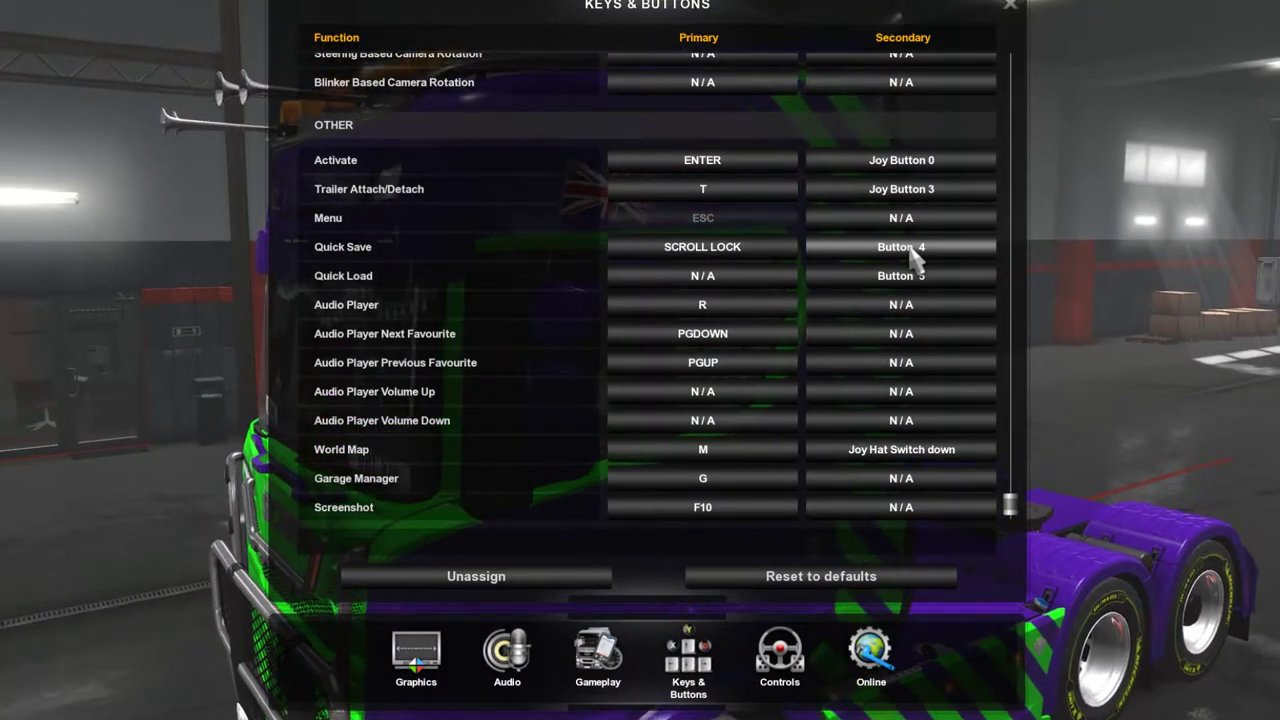
left_click(1008, 5)
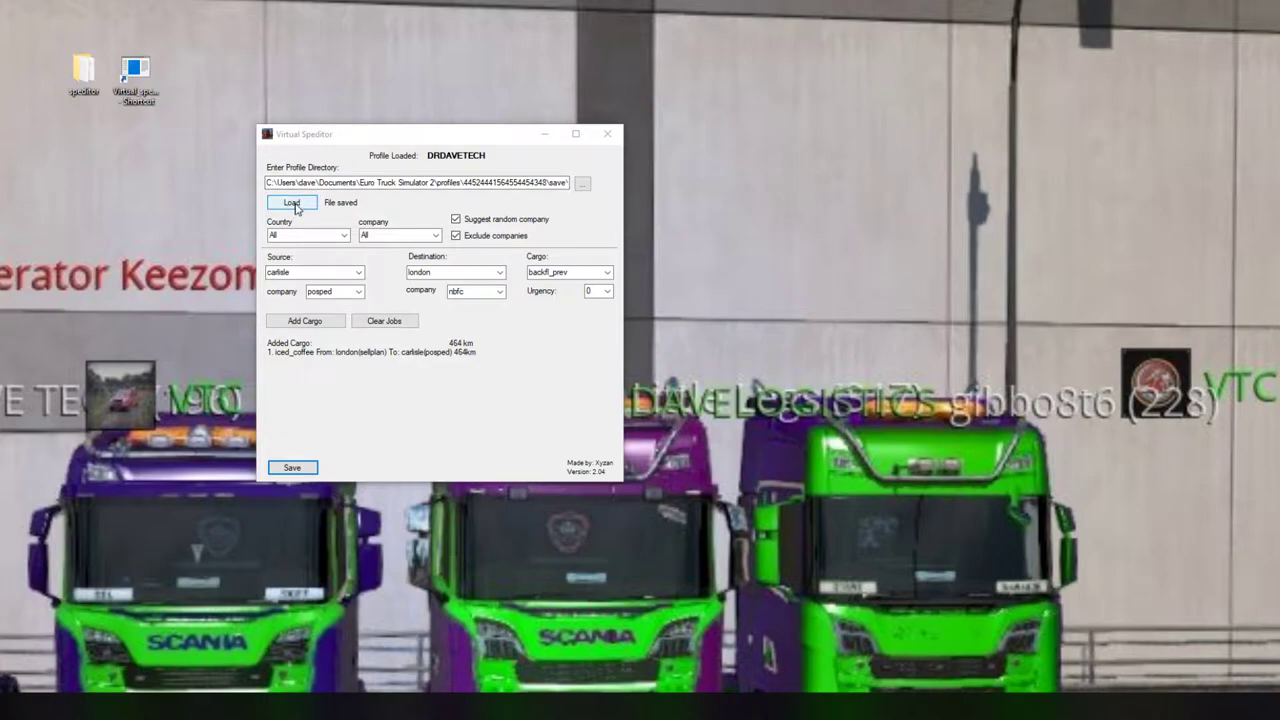
Reload the profile save and pick Calais with company Stokes as the job source
left_click(292, 203)
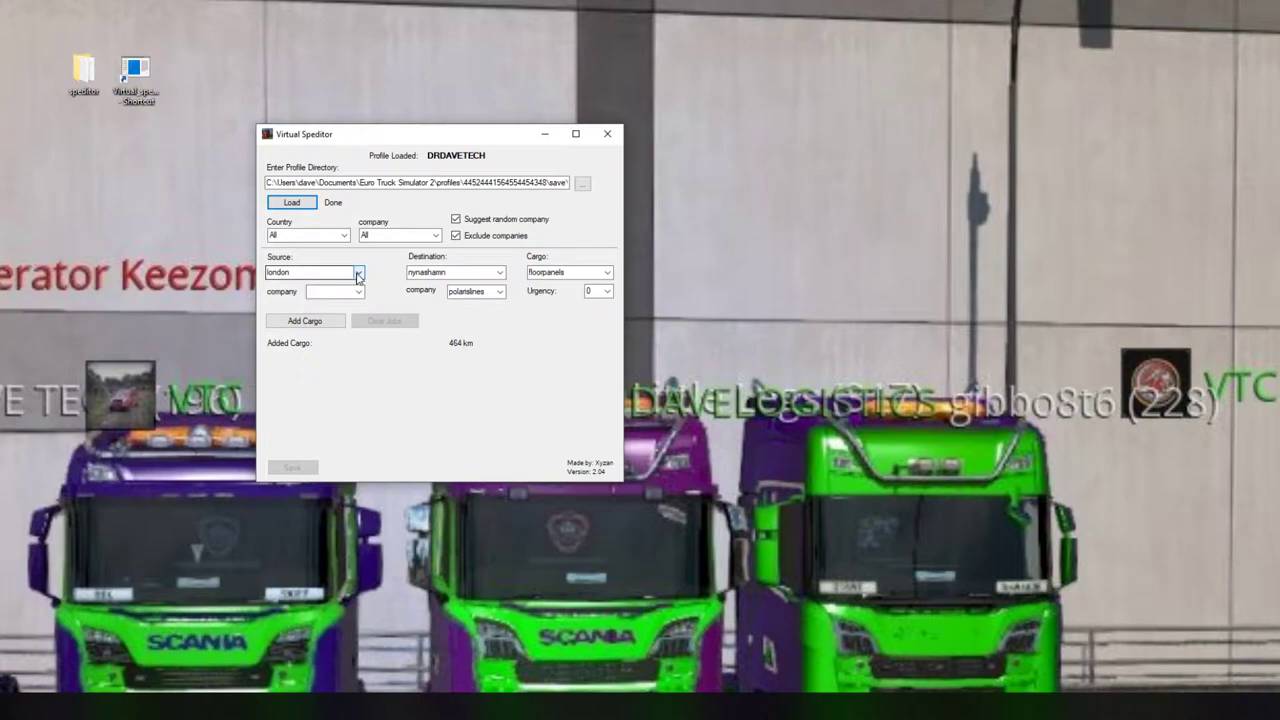
left_click(358, 274)
left_click(358, 274)
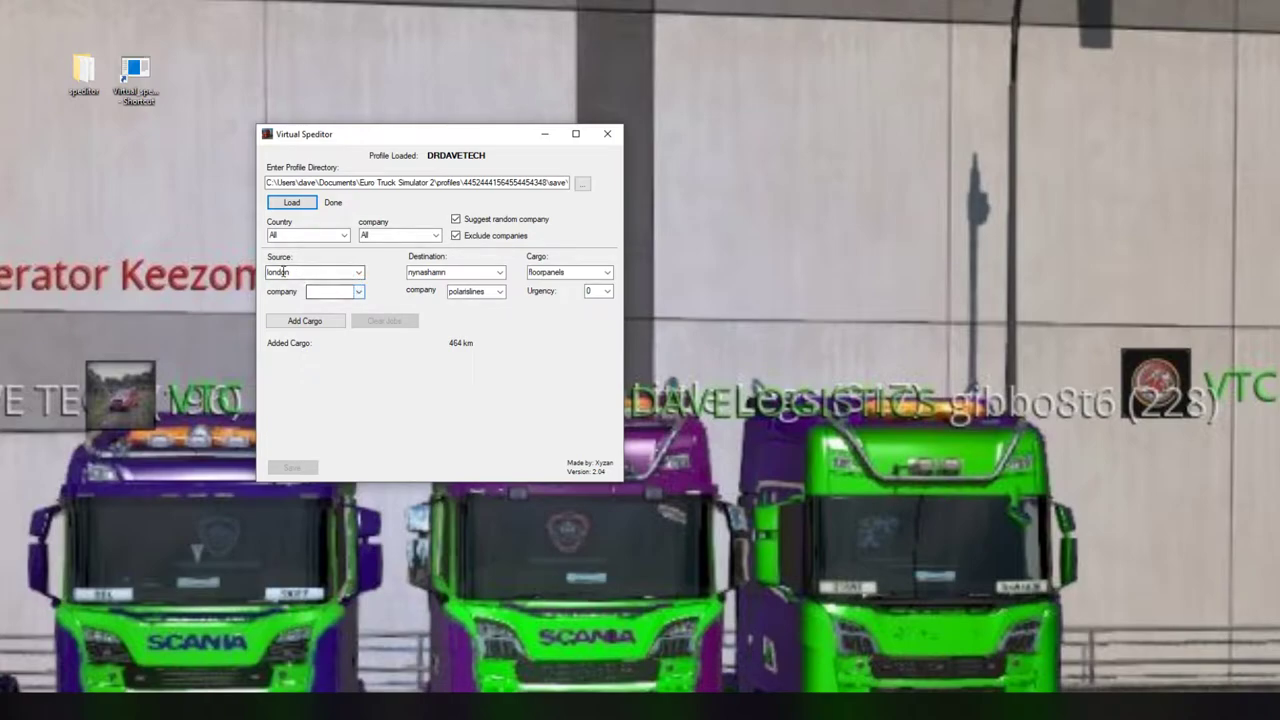
left_click(359, 274)
type("c")
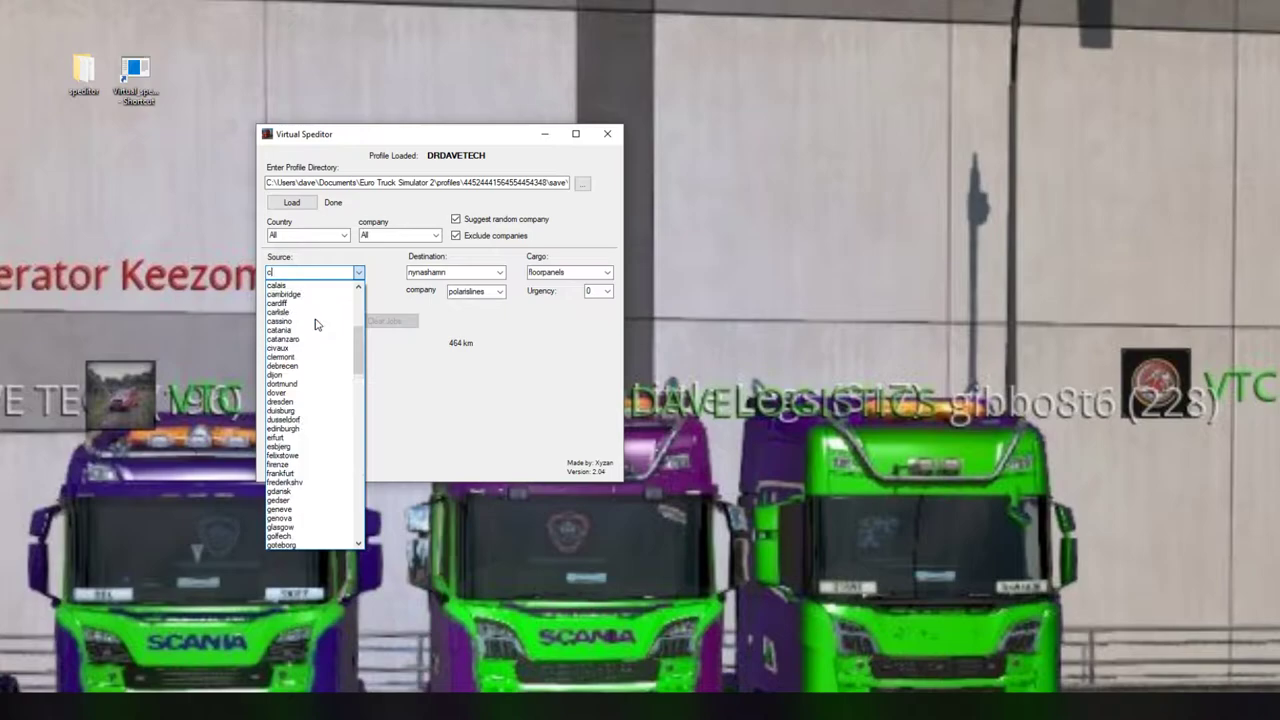
left_click(290, 285)
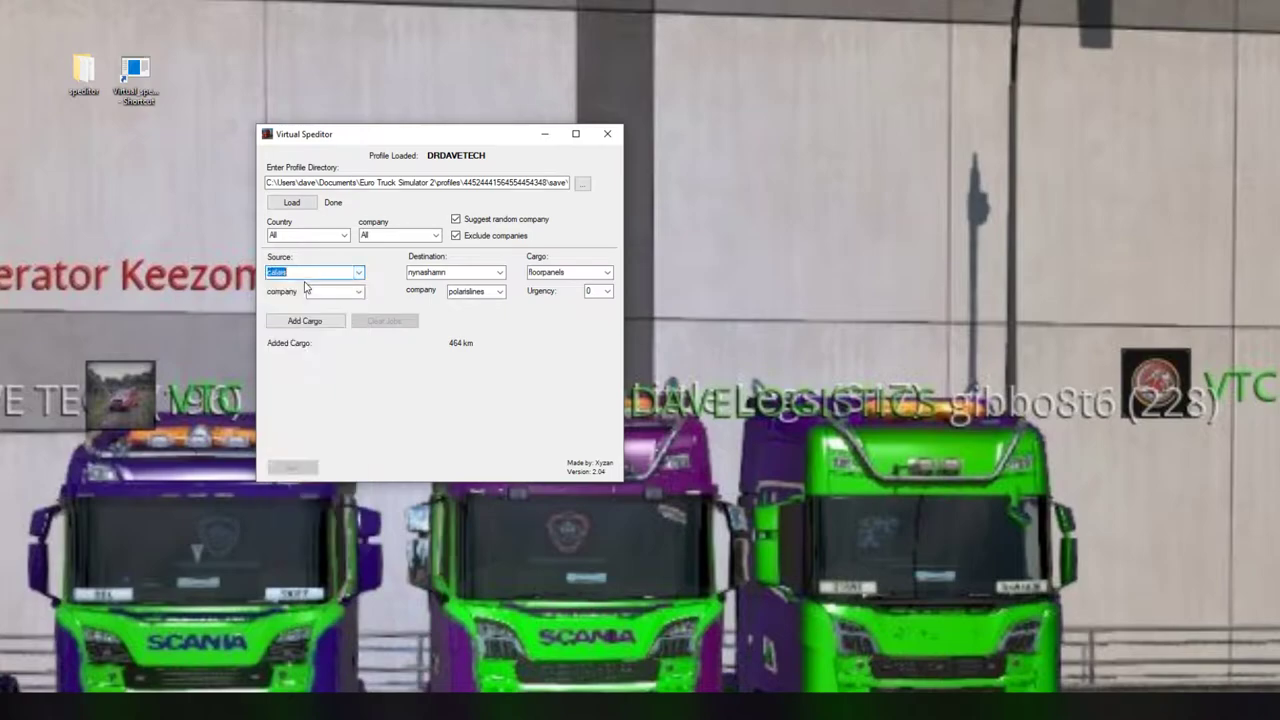
left_click(359, 293)
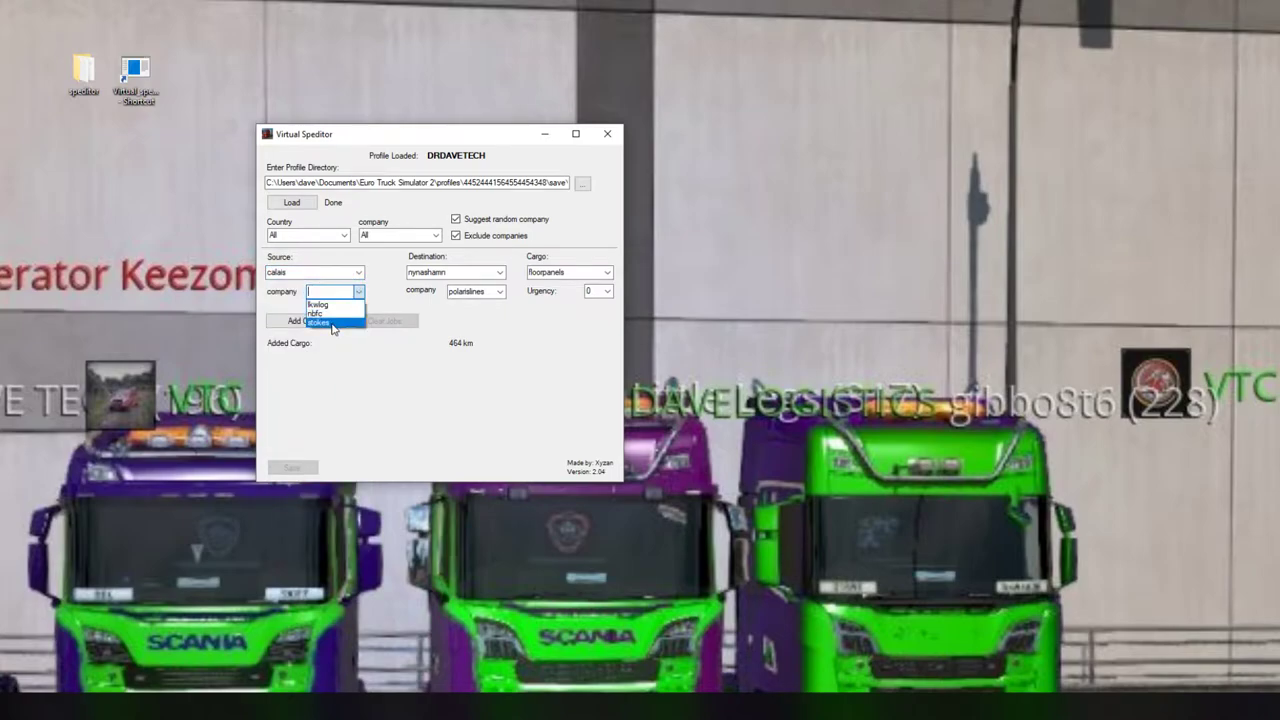
left_click(333, 323)
Set Rotterdam as destination and helicopter as cargo, then add the job
left_click(499, 272)
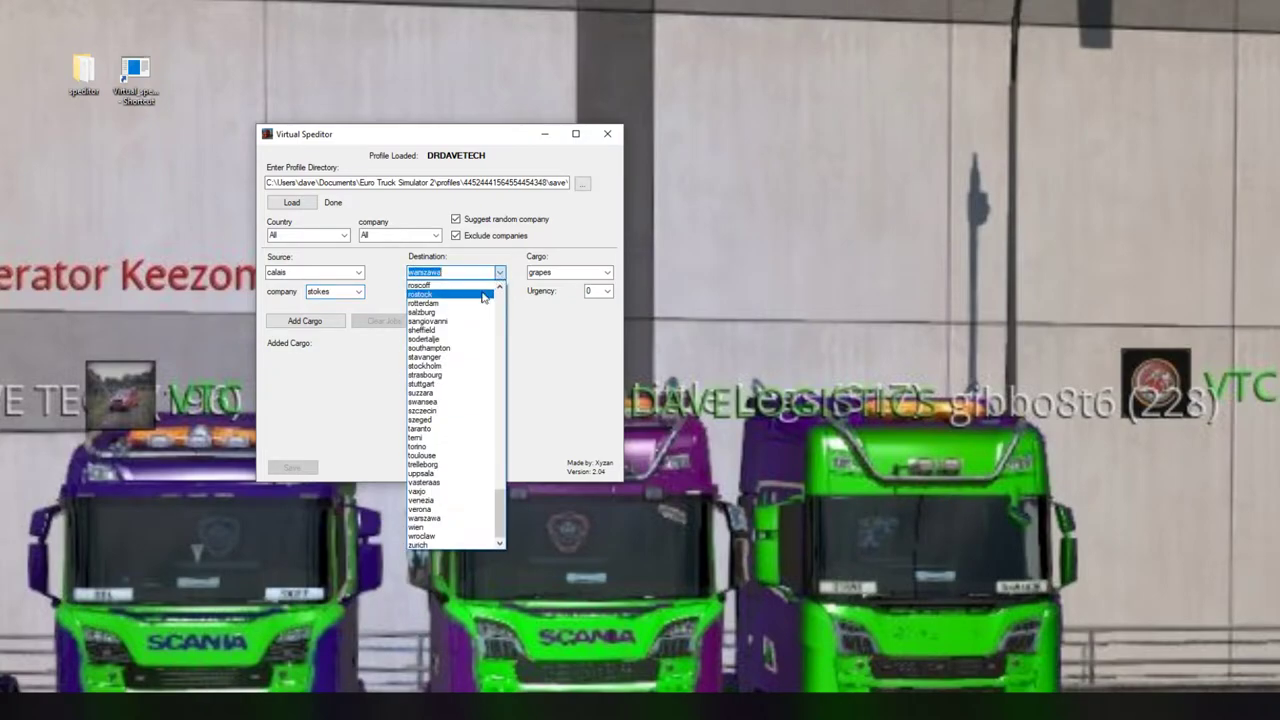
left_click(478, 304)
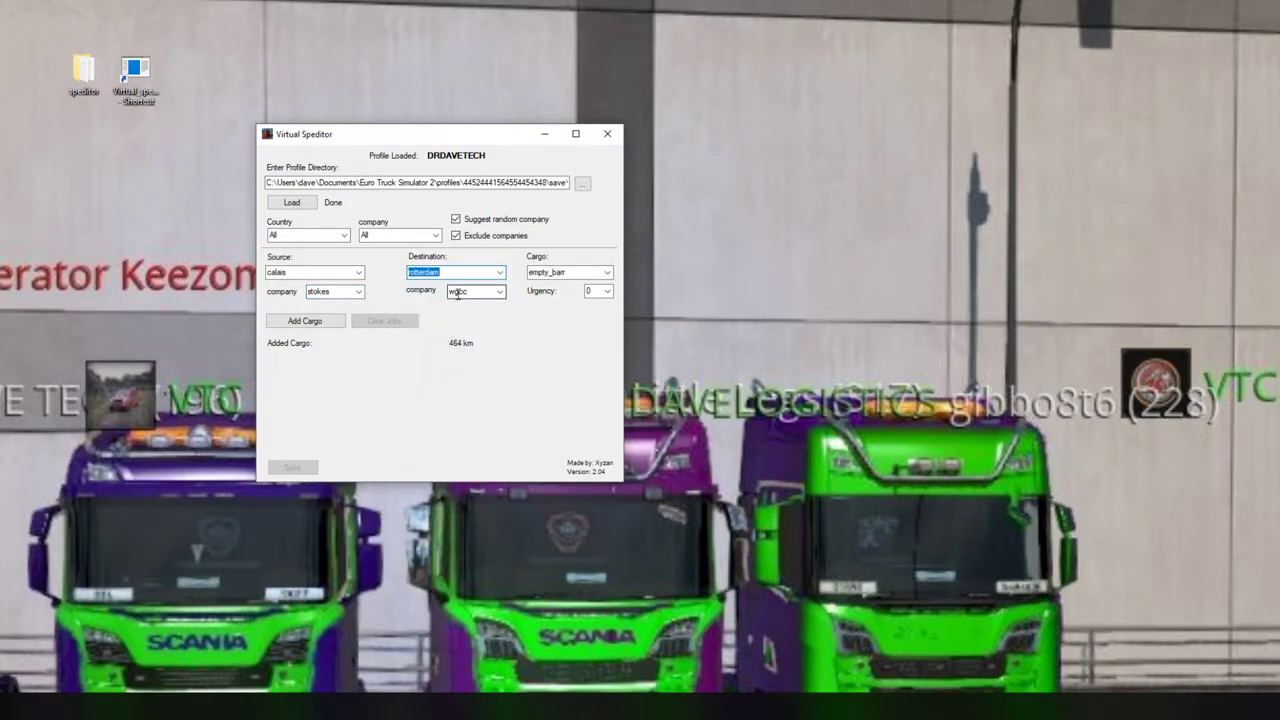
left_click(604, 273)
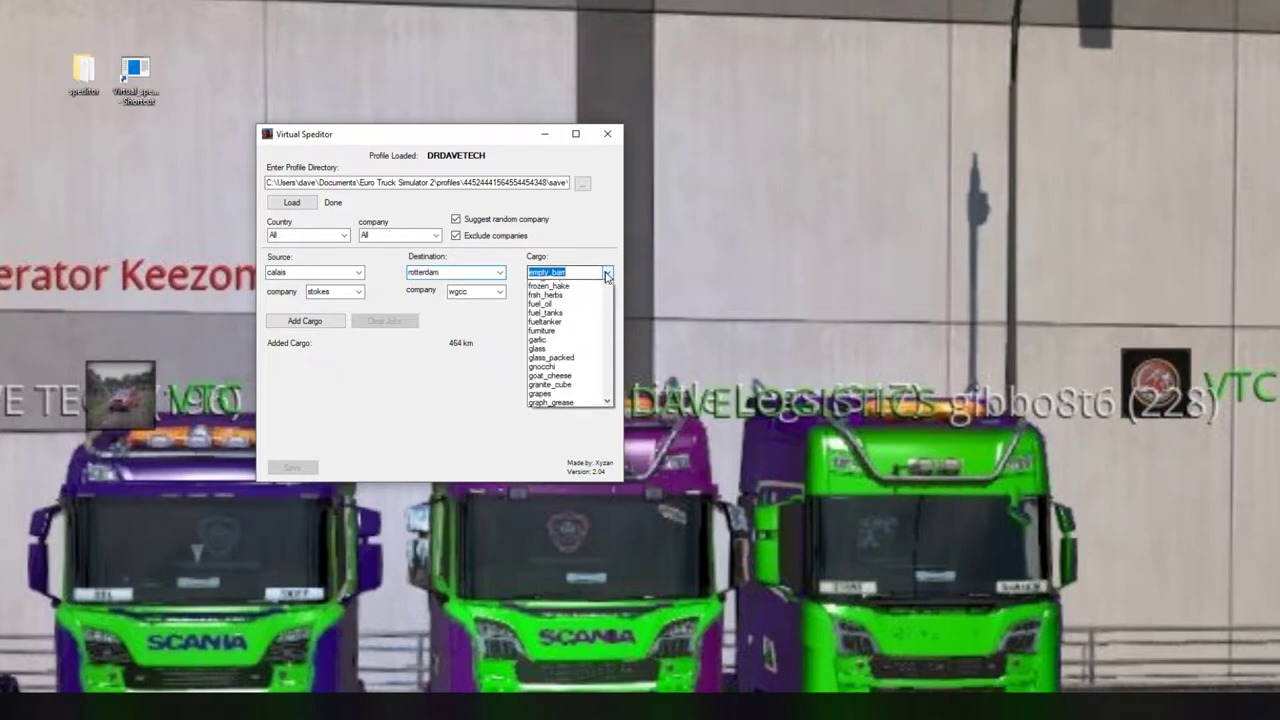
type("h")
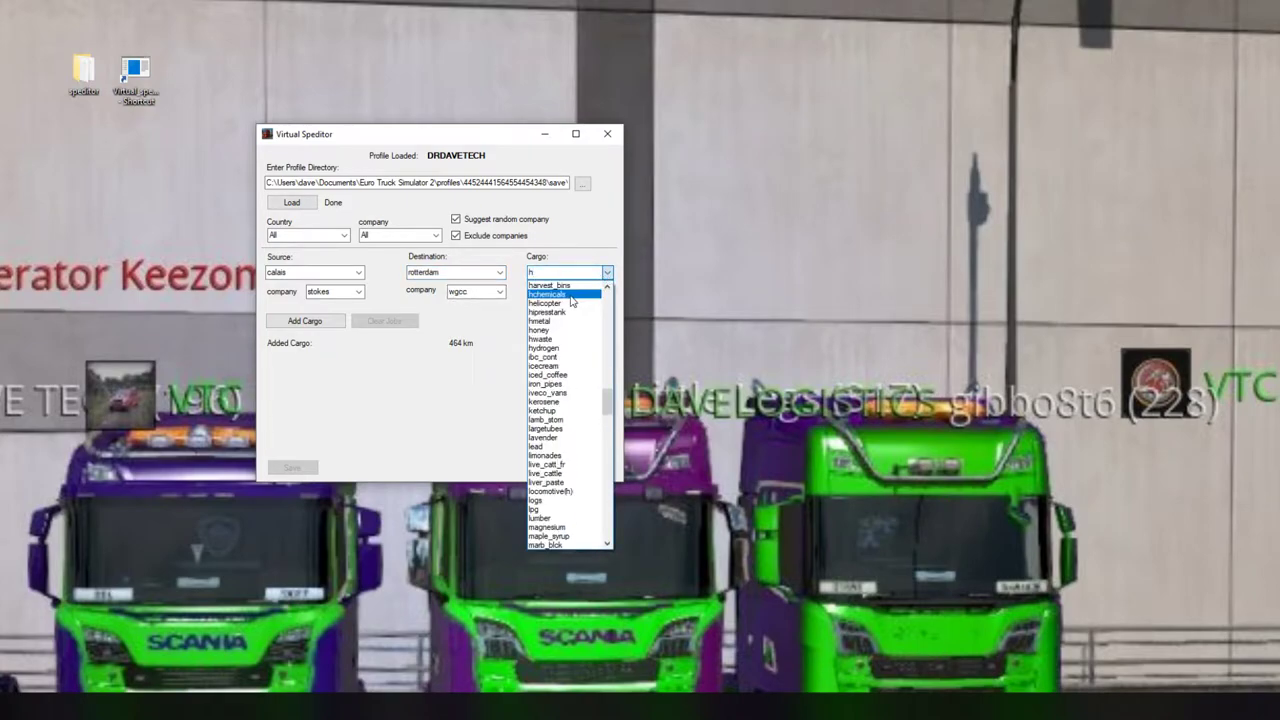
left_click(555, 304)
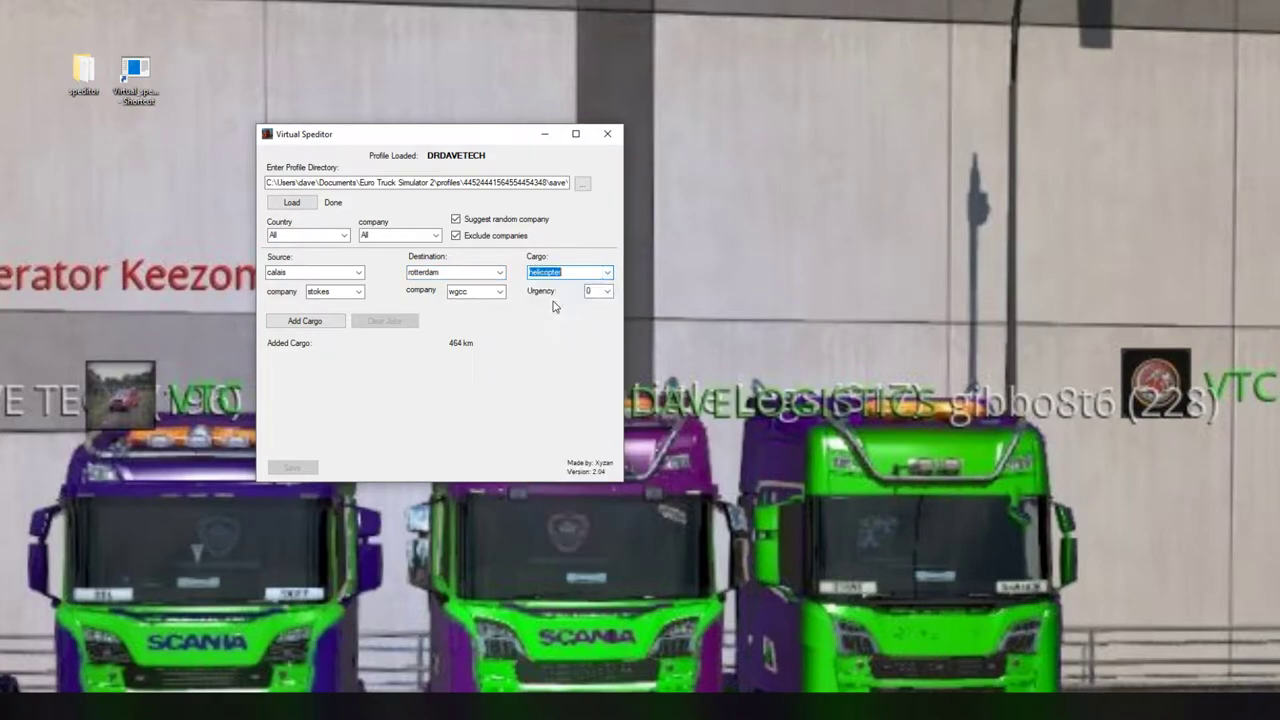
left_click(310, 324)
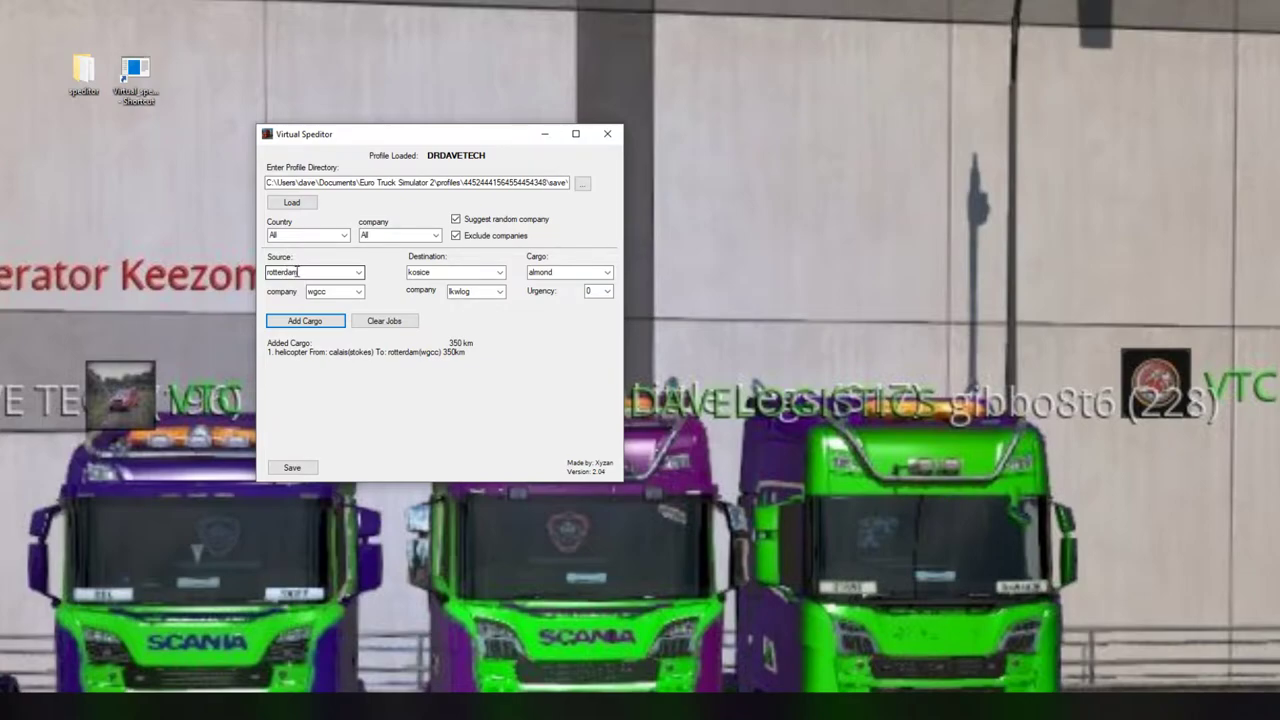
Review the source and destination fields, save the job list to the profile, and return to the game
left_click(335, 292)
left_click(452, 271)
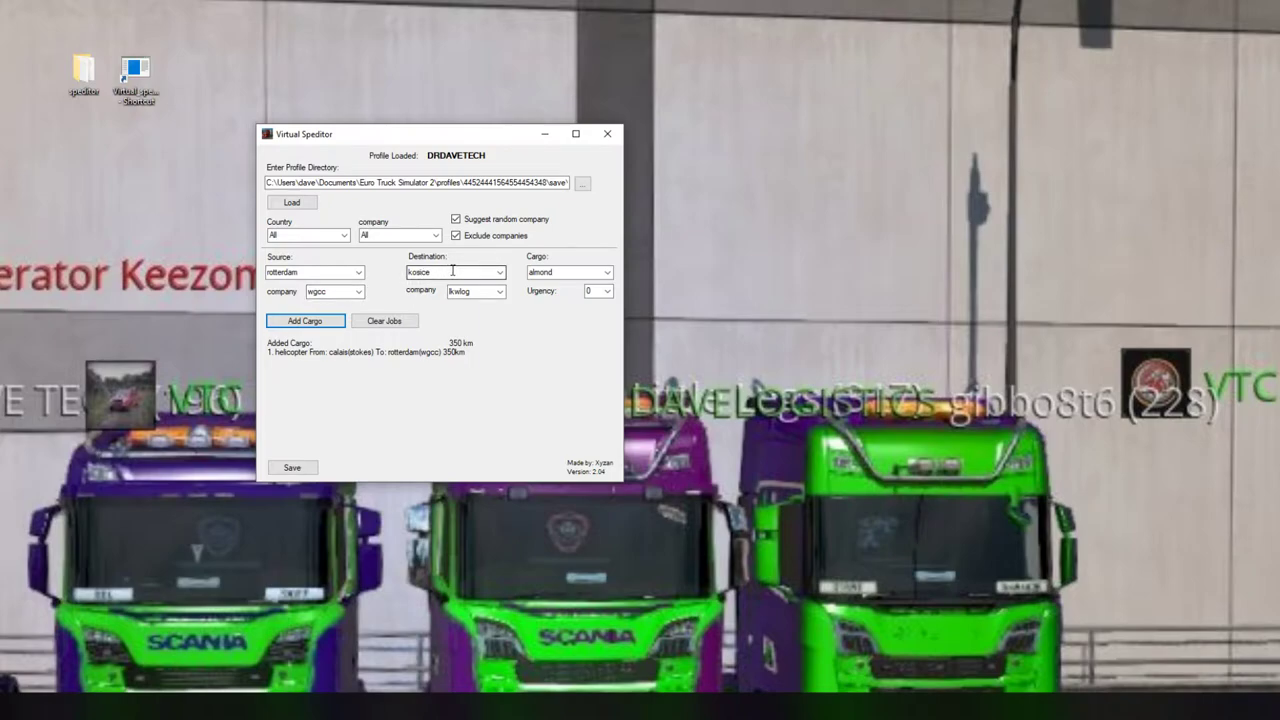
left_click(478, 290)
left_click(320, 272)
left_click(325, 290)
left_click(293, 470)
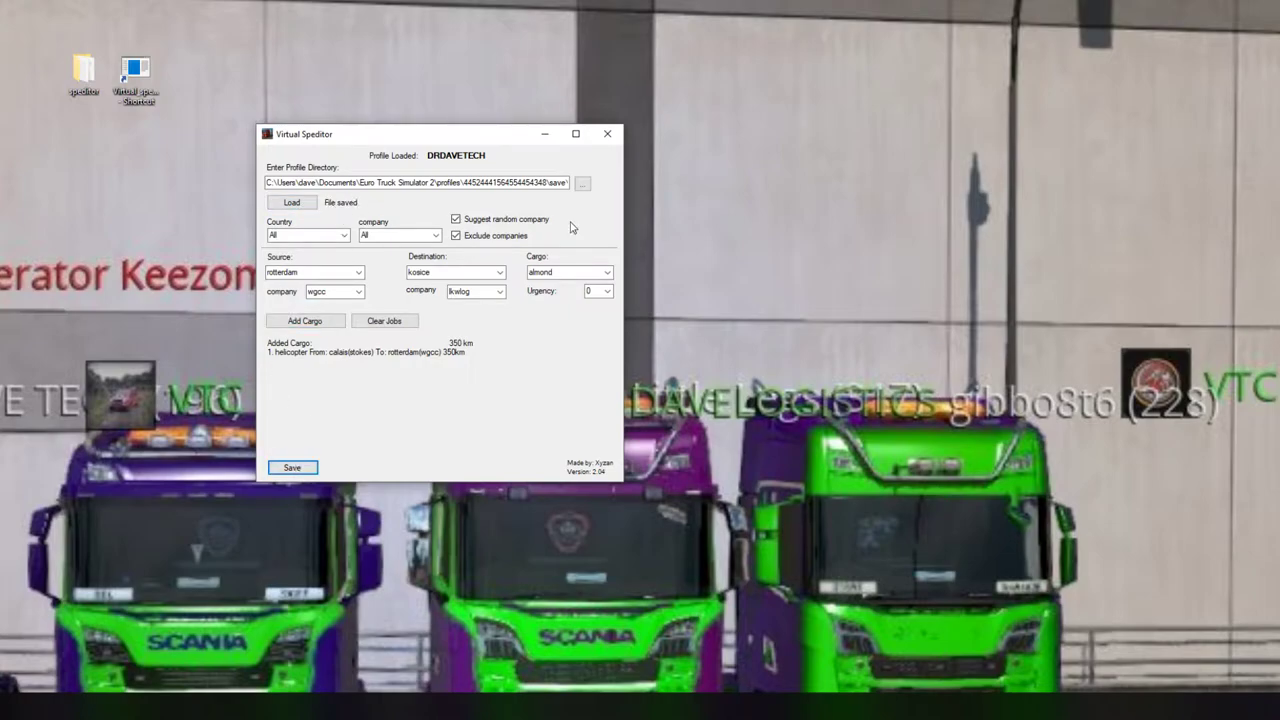
key("alt+Tab")
key("alt+Tab")
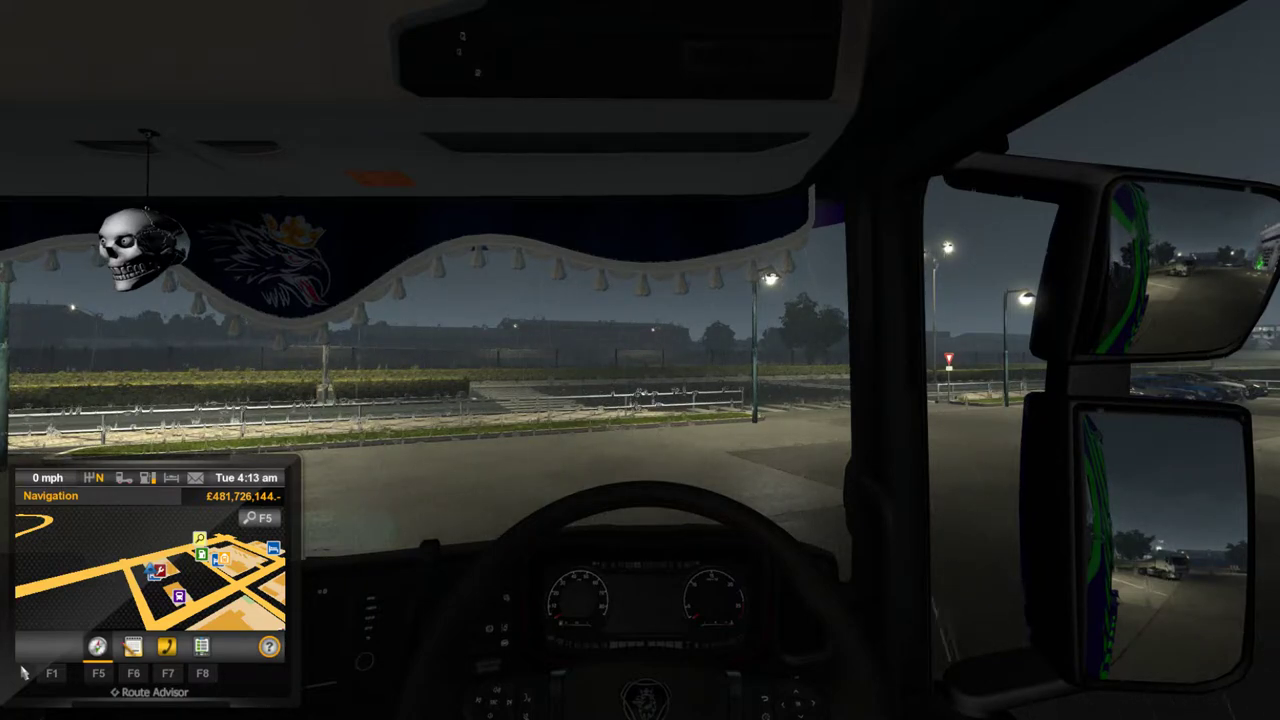
In the World Map's Freight Market, filter to London and set the Canned Iced Coffee job to Carlisle as GPS destination
key("m")
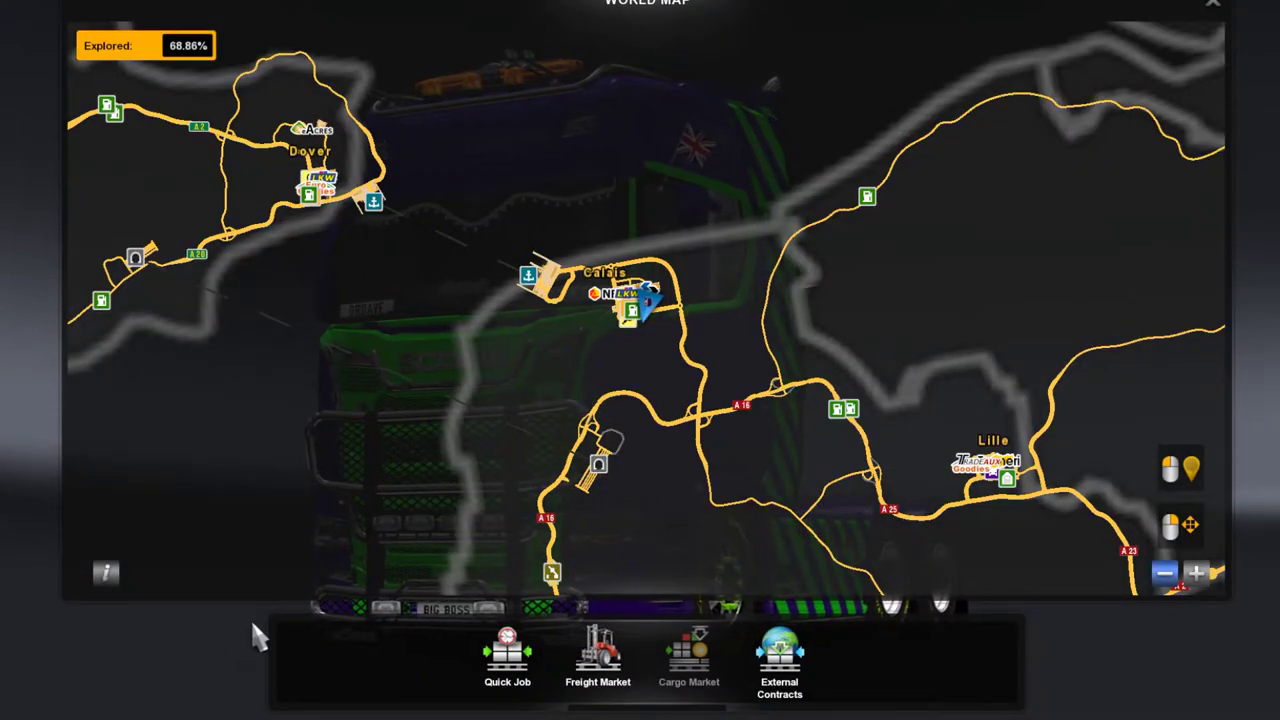
left_click(604, 662)
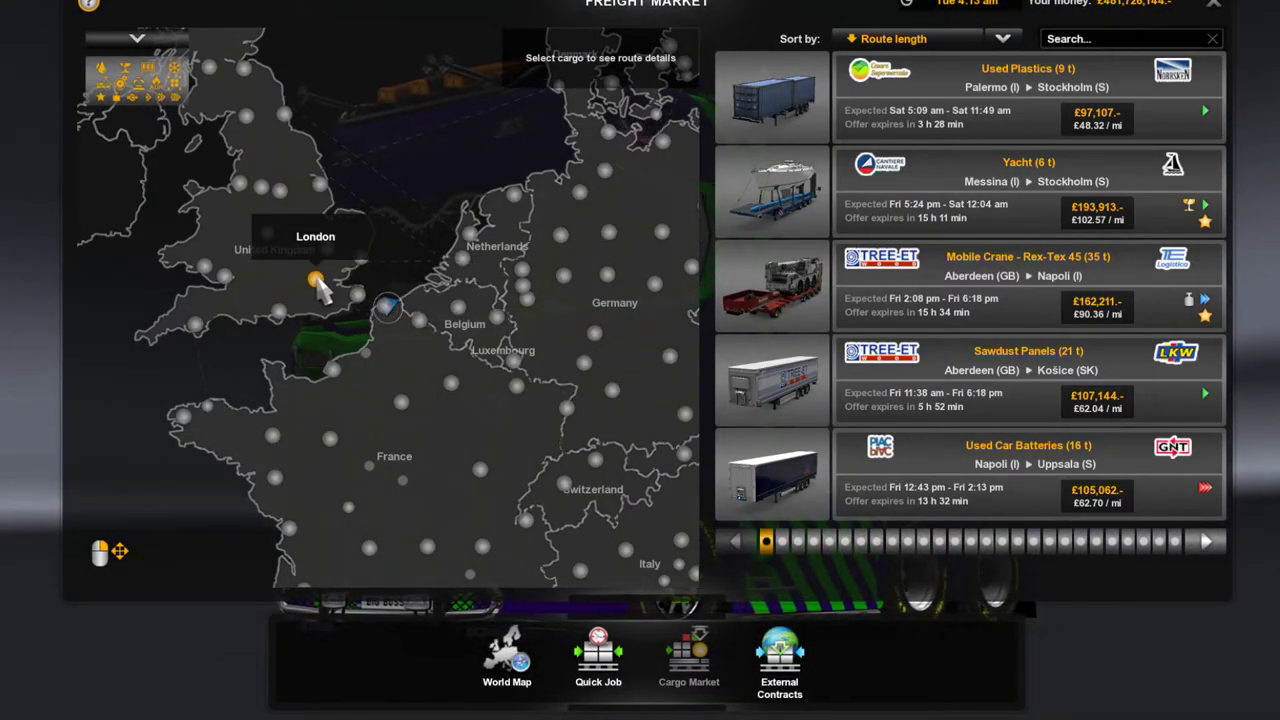
left_click(316, 283)
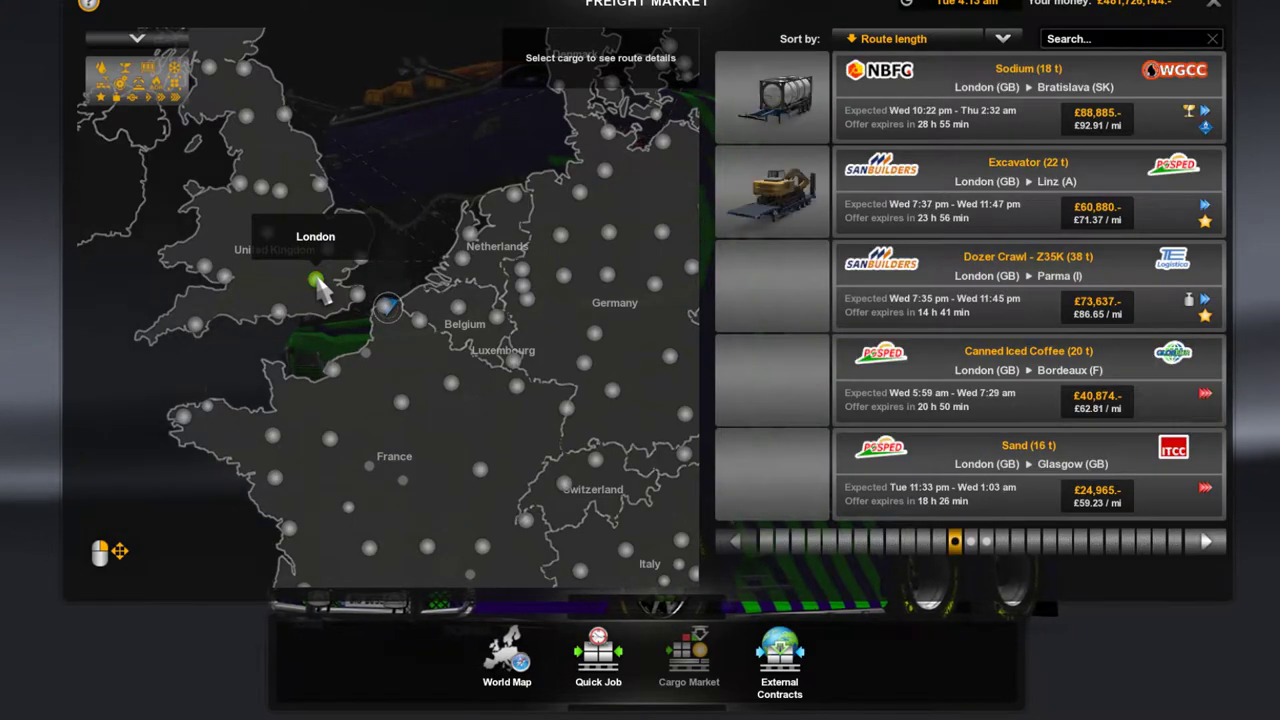
scroll(858, 285, "down", 2)
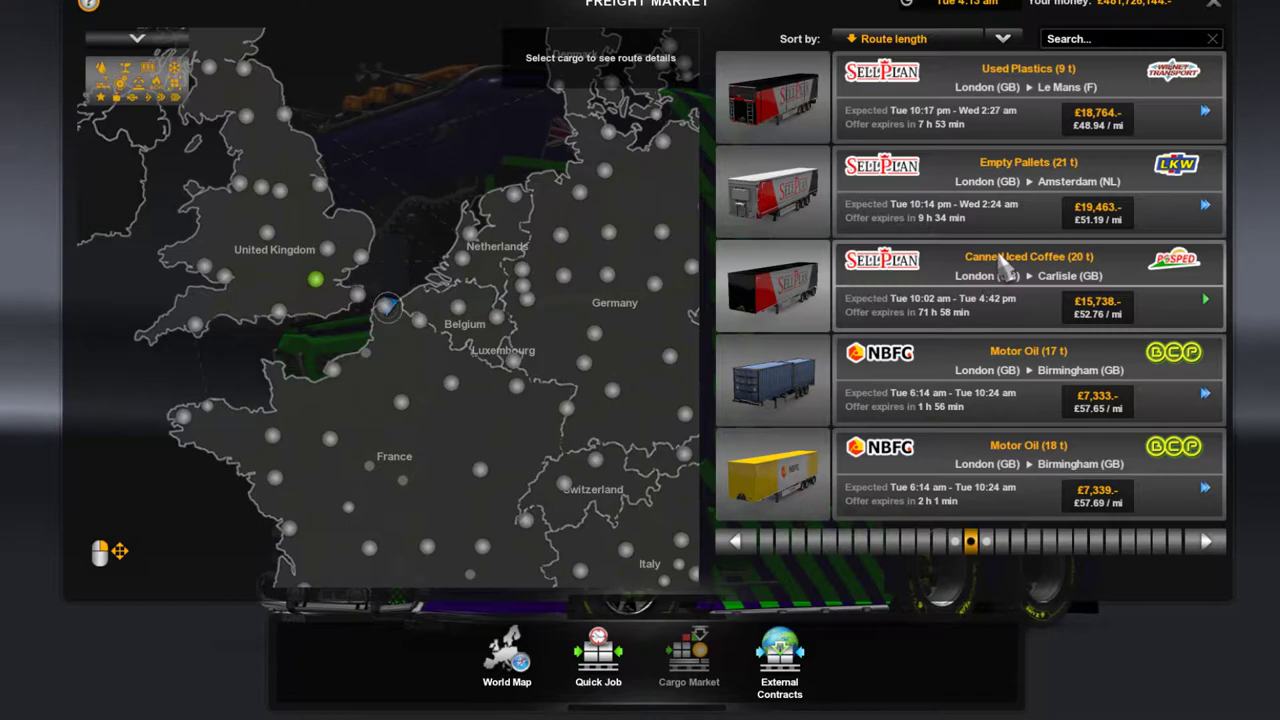
left_click(1048, 286)
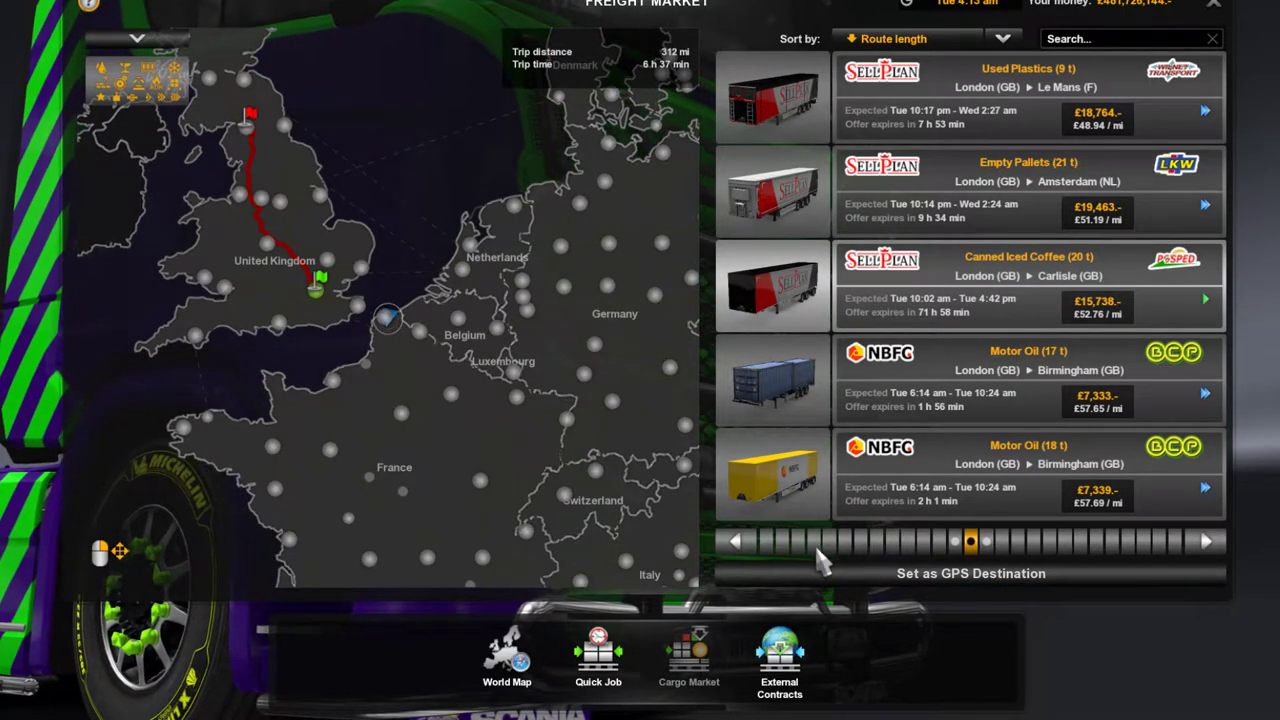
left_click(925, 568)
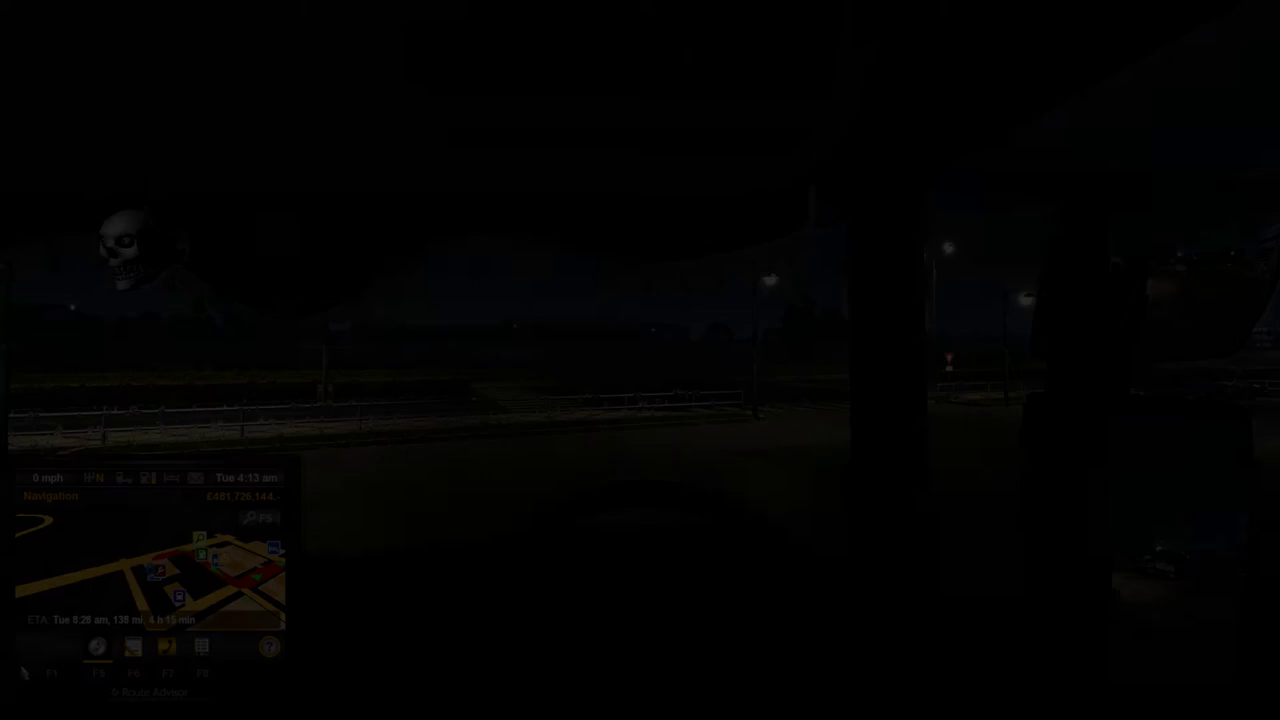
Quick-travel to the London garage from Garage Manager and confirm the trip
key("Escape")
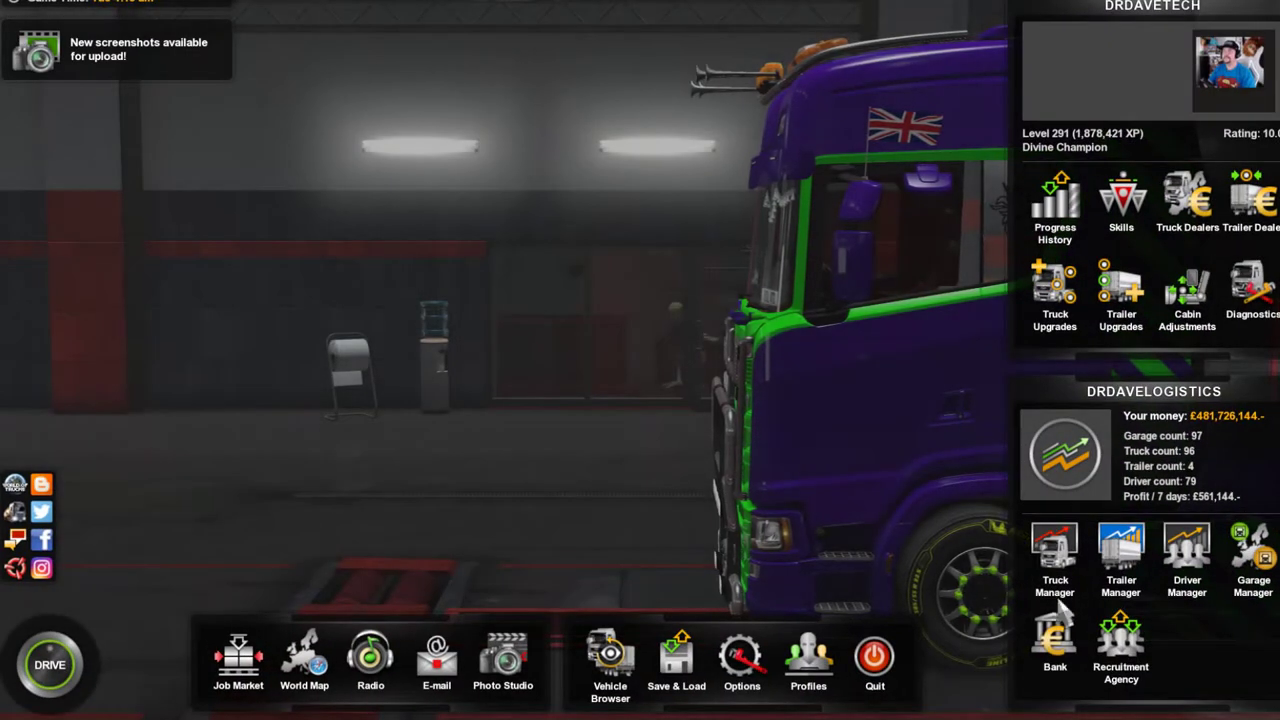
left_click(1252, 556)
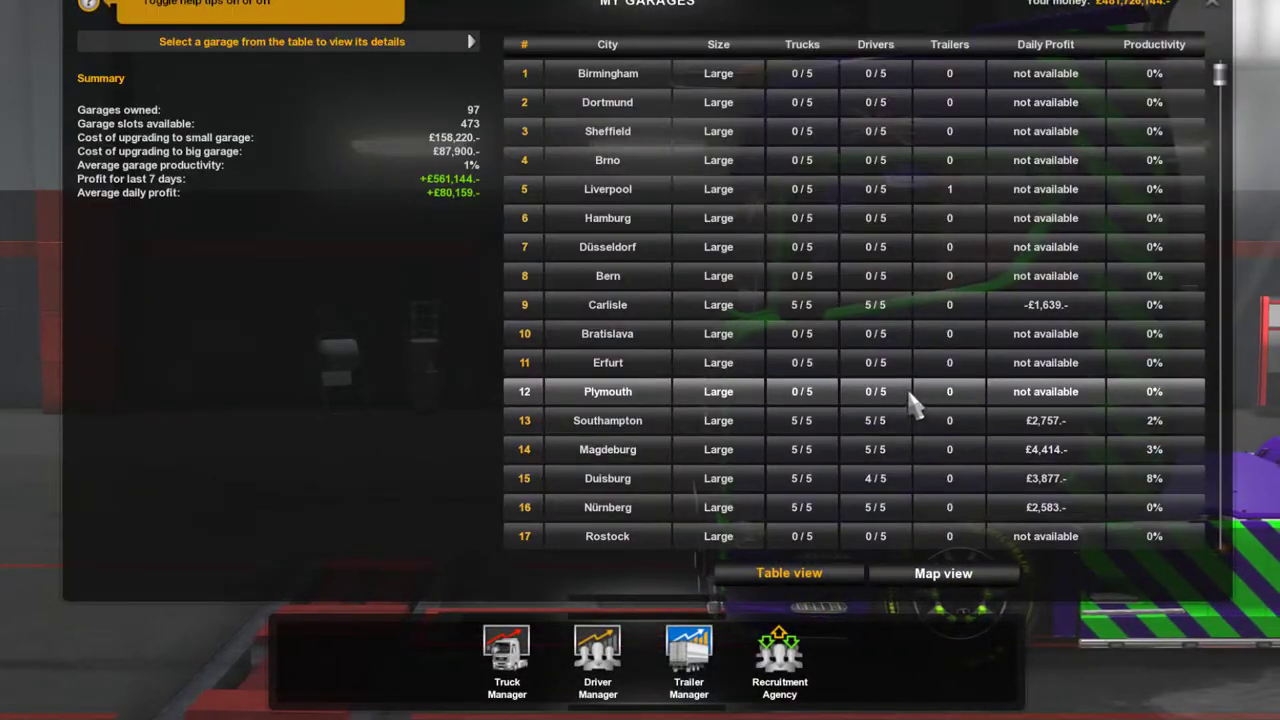
scroll(860, 400, "down", 4)
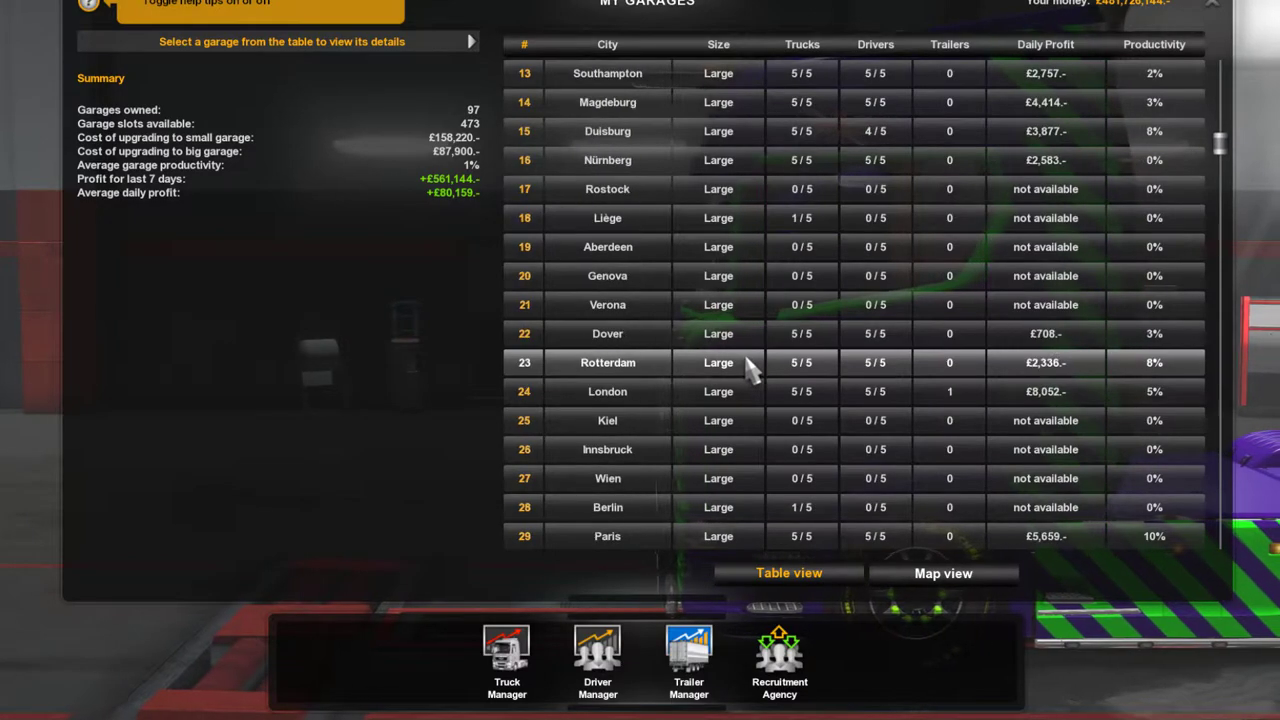
left_click(625, 395)
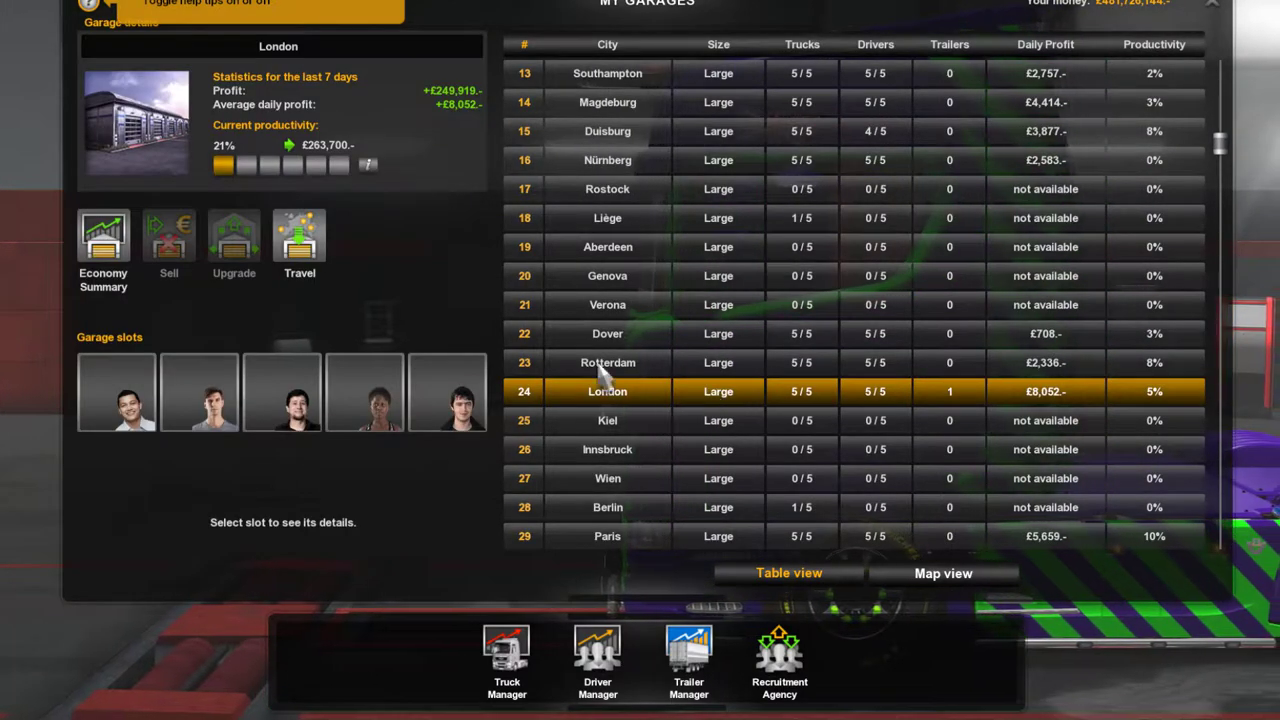
left_click(299, 240)
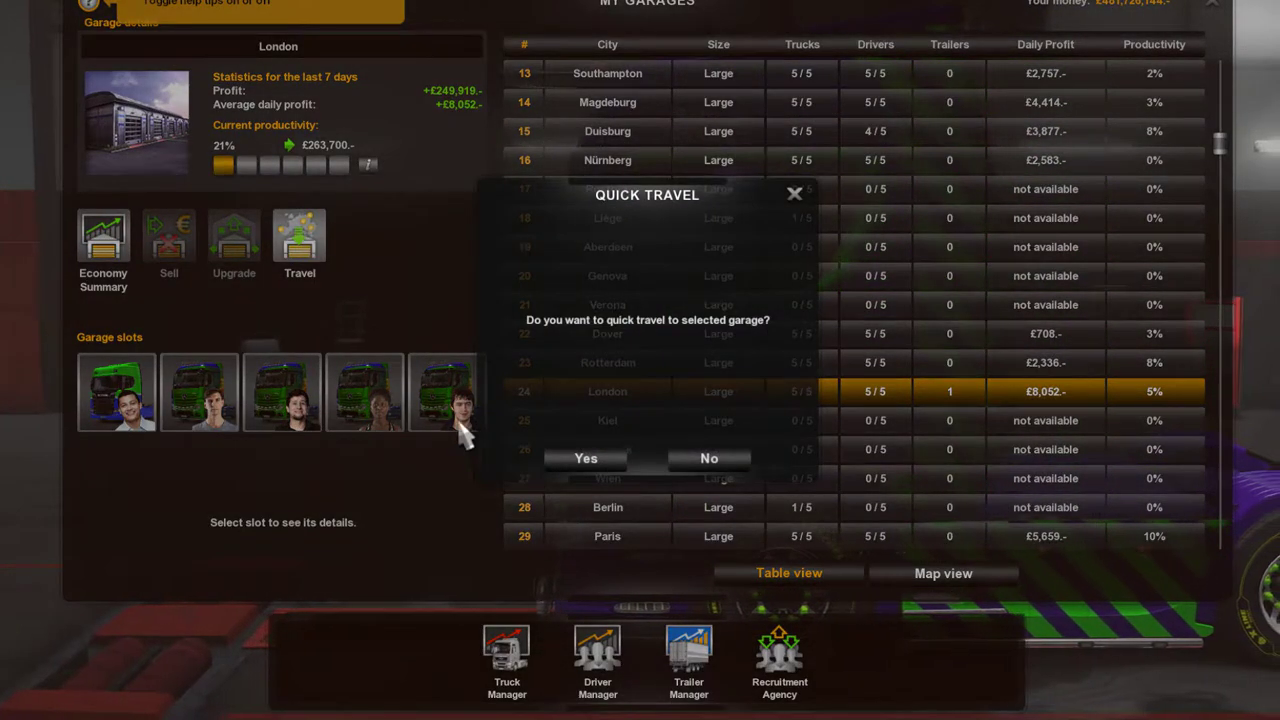
left_click(580, 458)
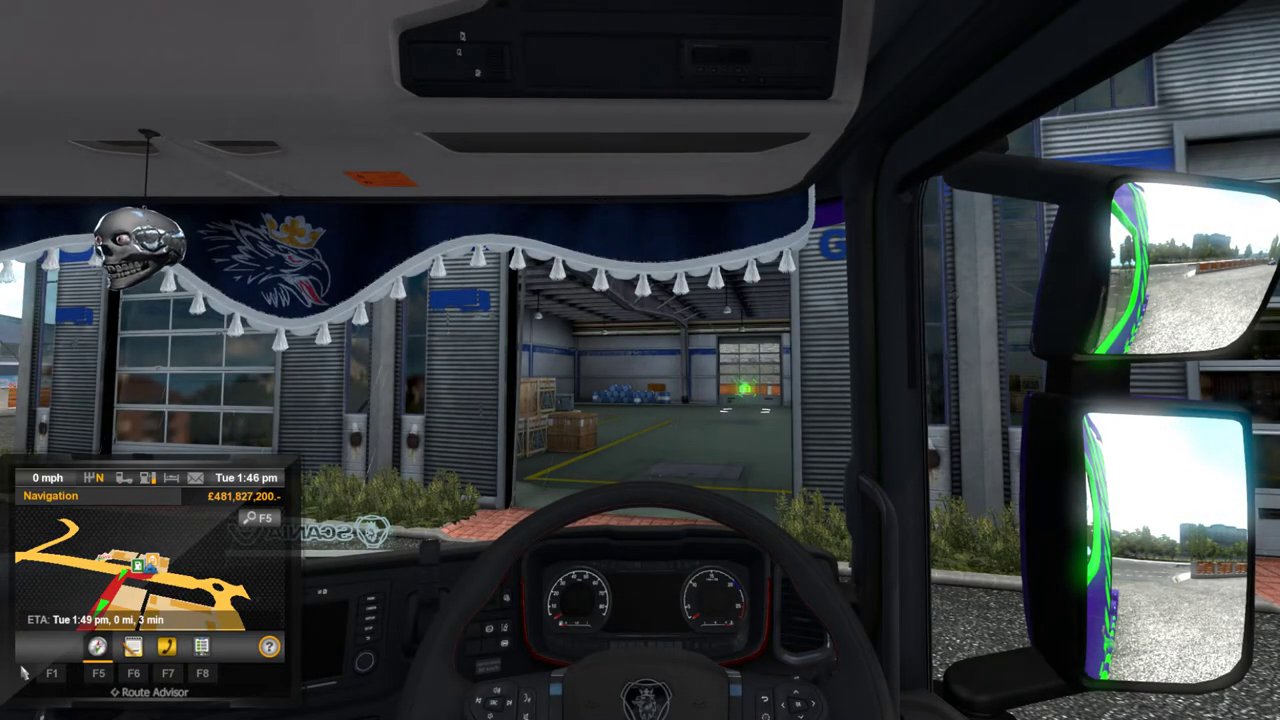
Start the engine and steer left out of the garage bay toward the yard exit
key("e")
key("w")
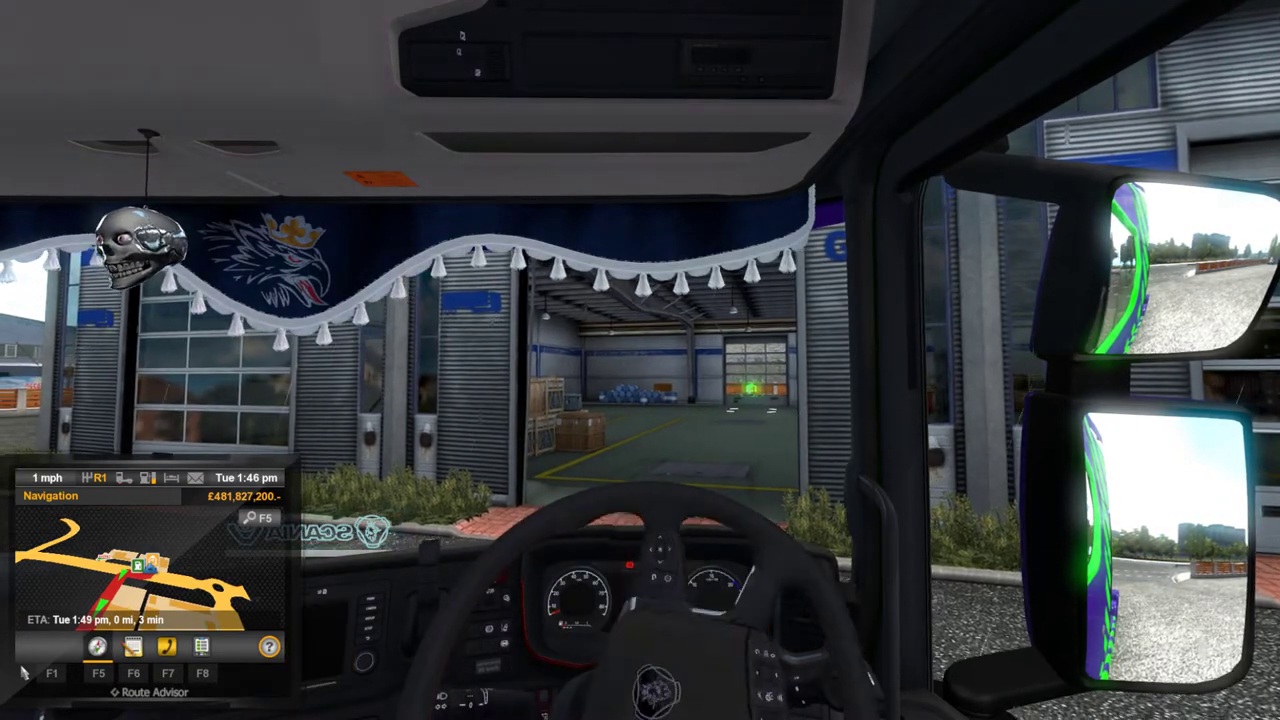
key("a")
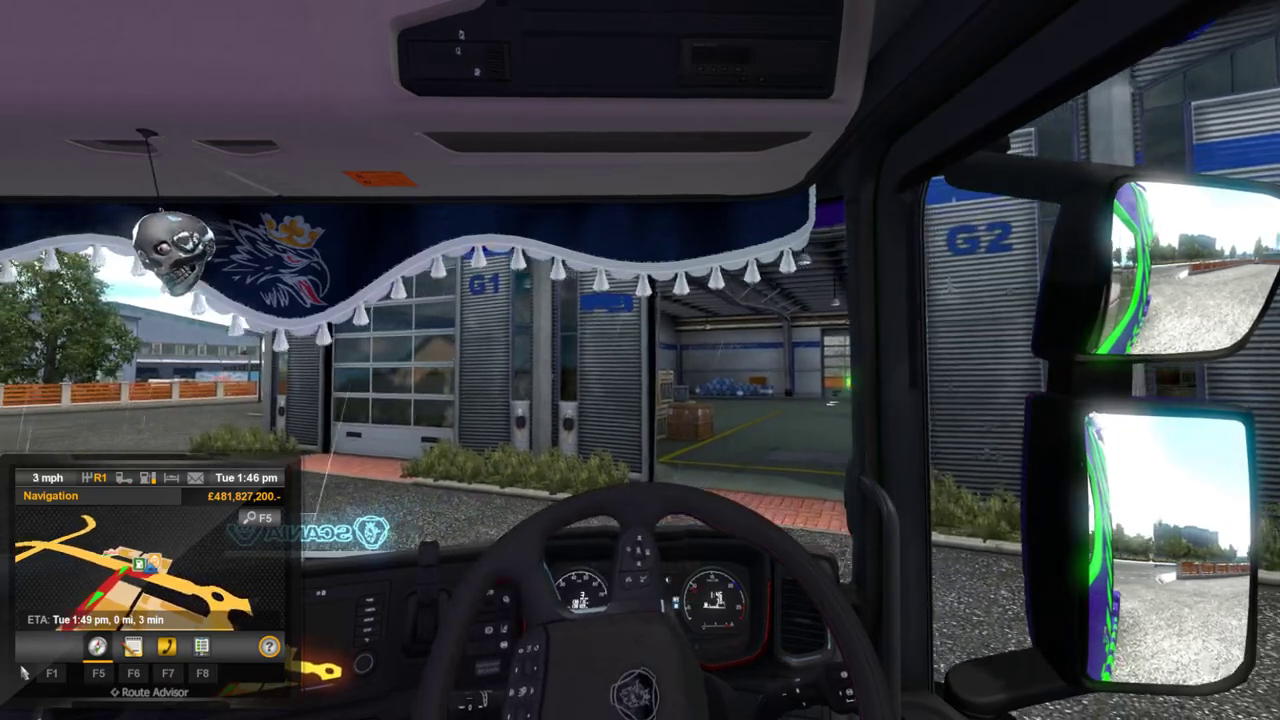
key("a")
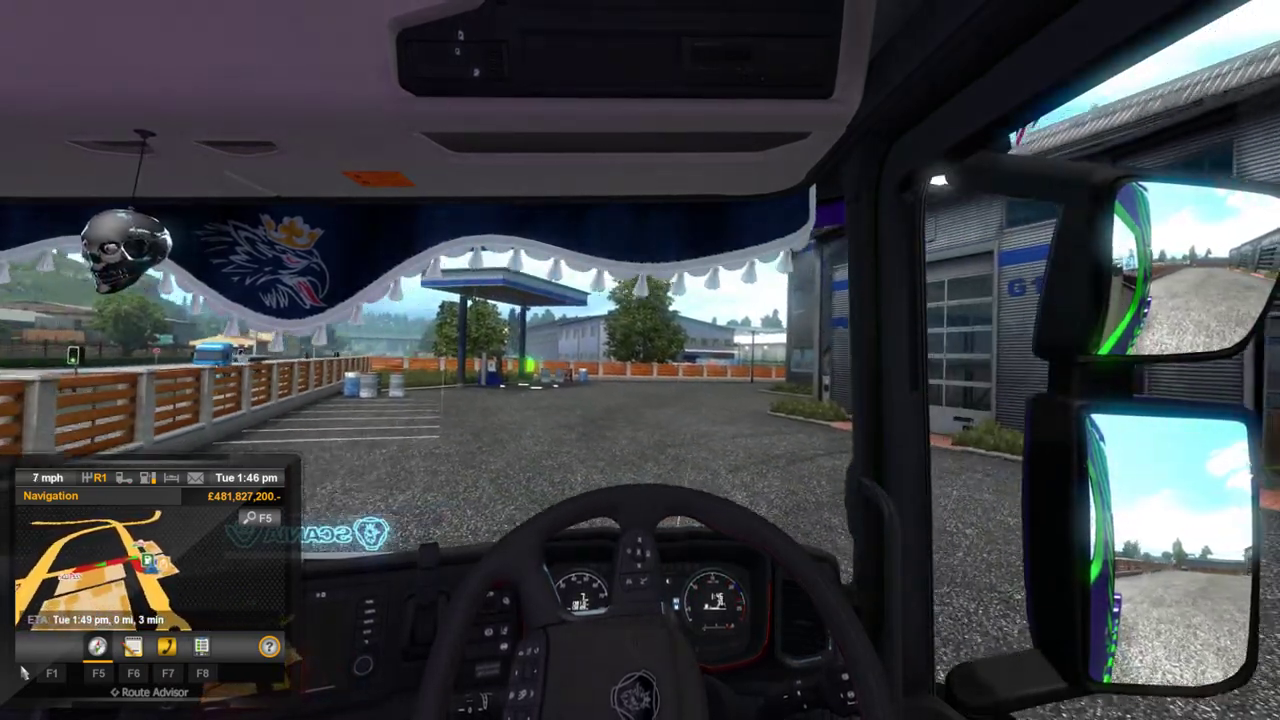
key("a")
key("s")
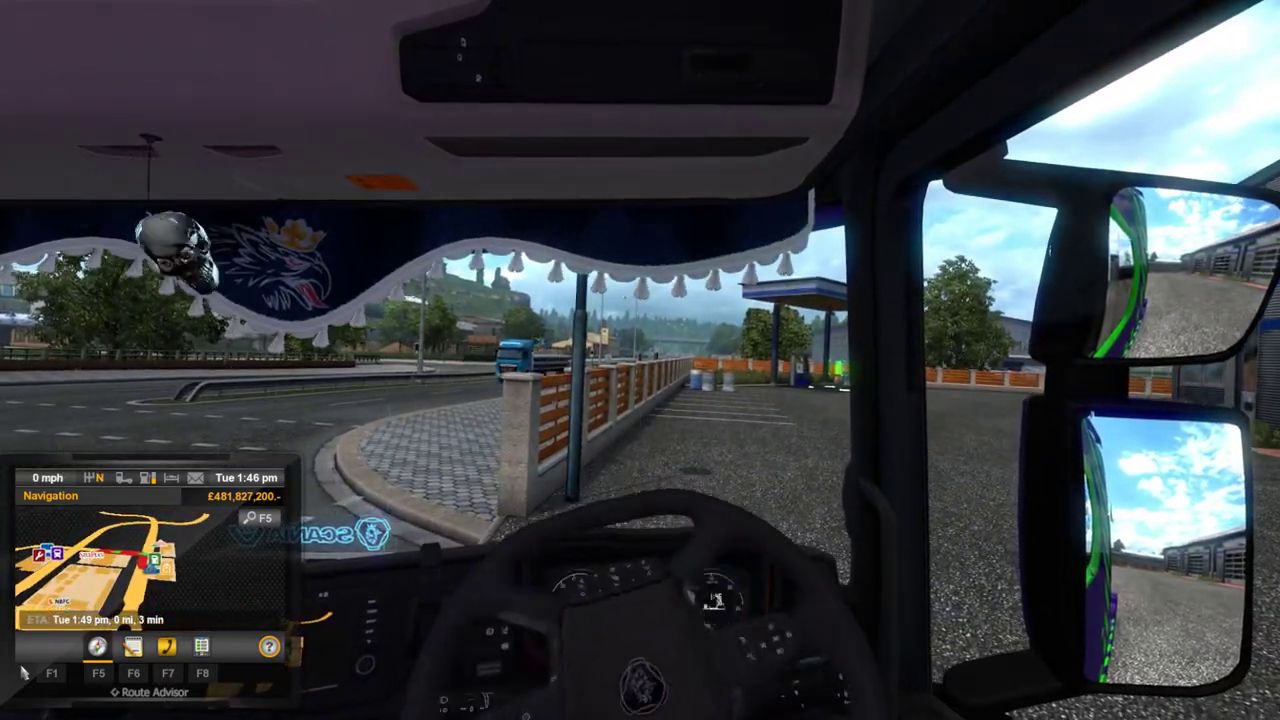
key("w")
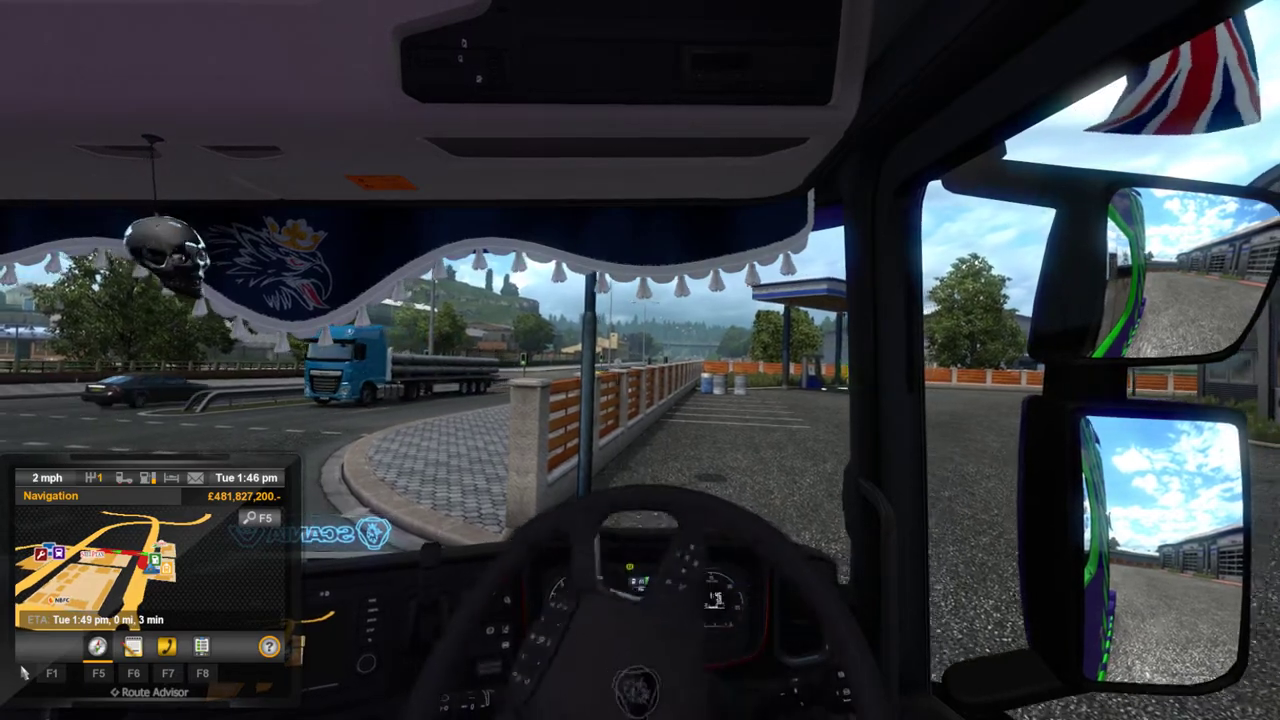
key("a")
key("a")
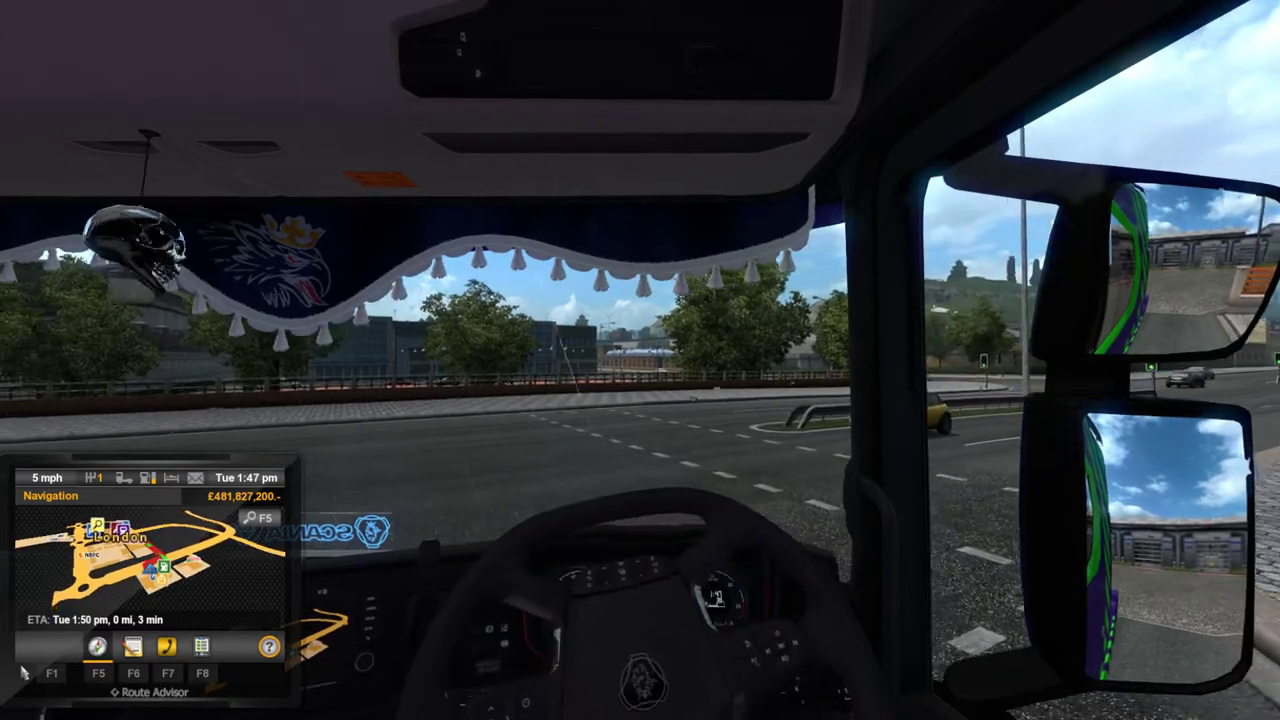
Turn right onto the road, drive through London and stop behind the SellPlan trailer
key("w")
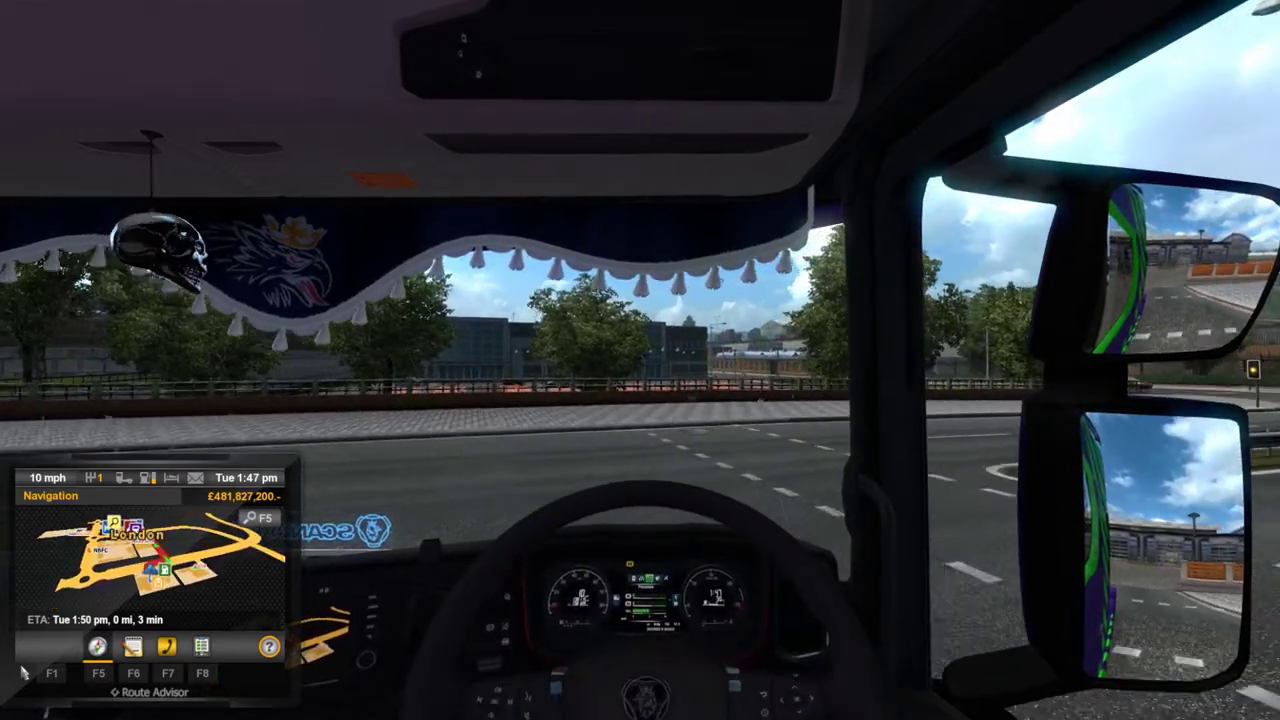
key("w")
key("d")
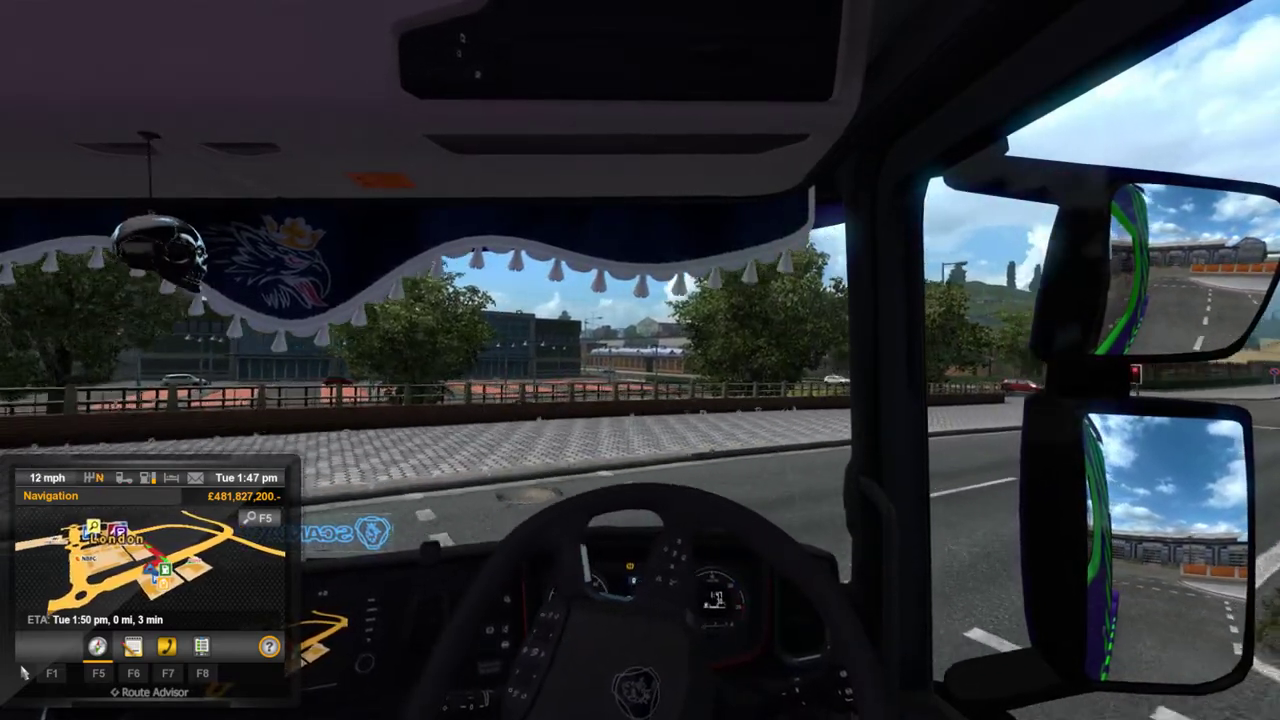
key("w")
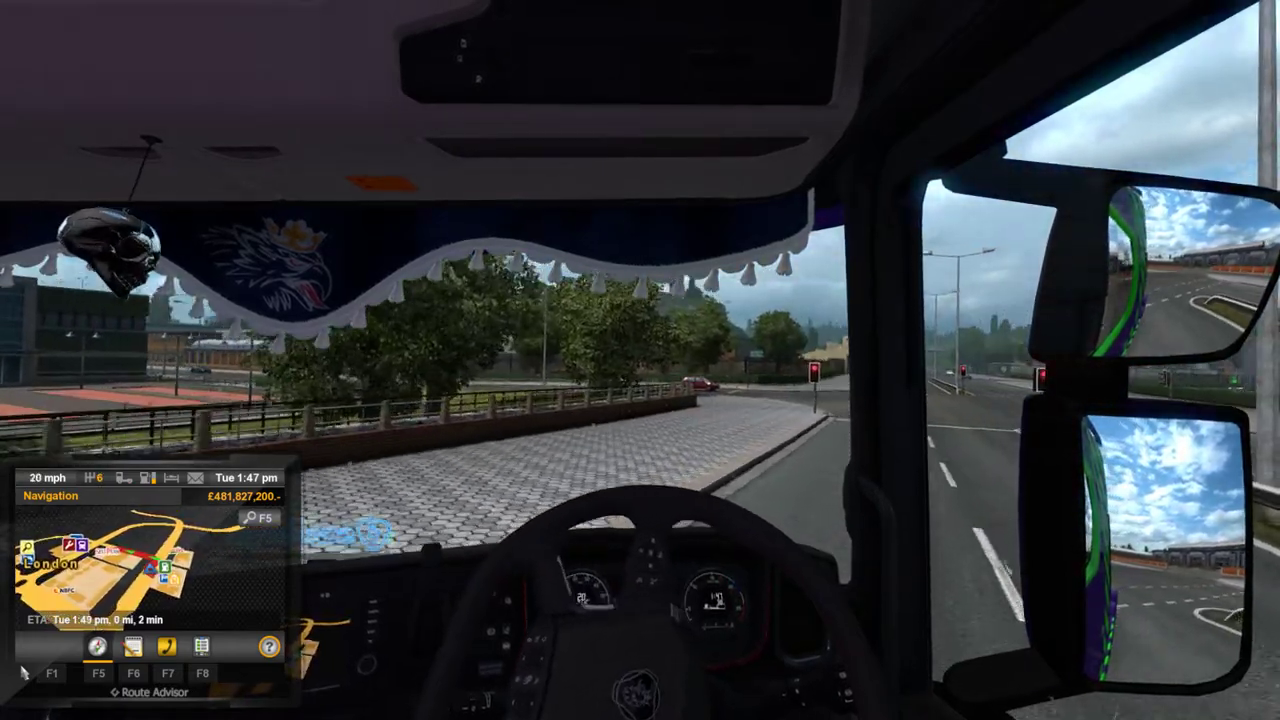
key("w")
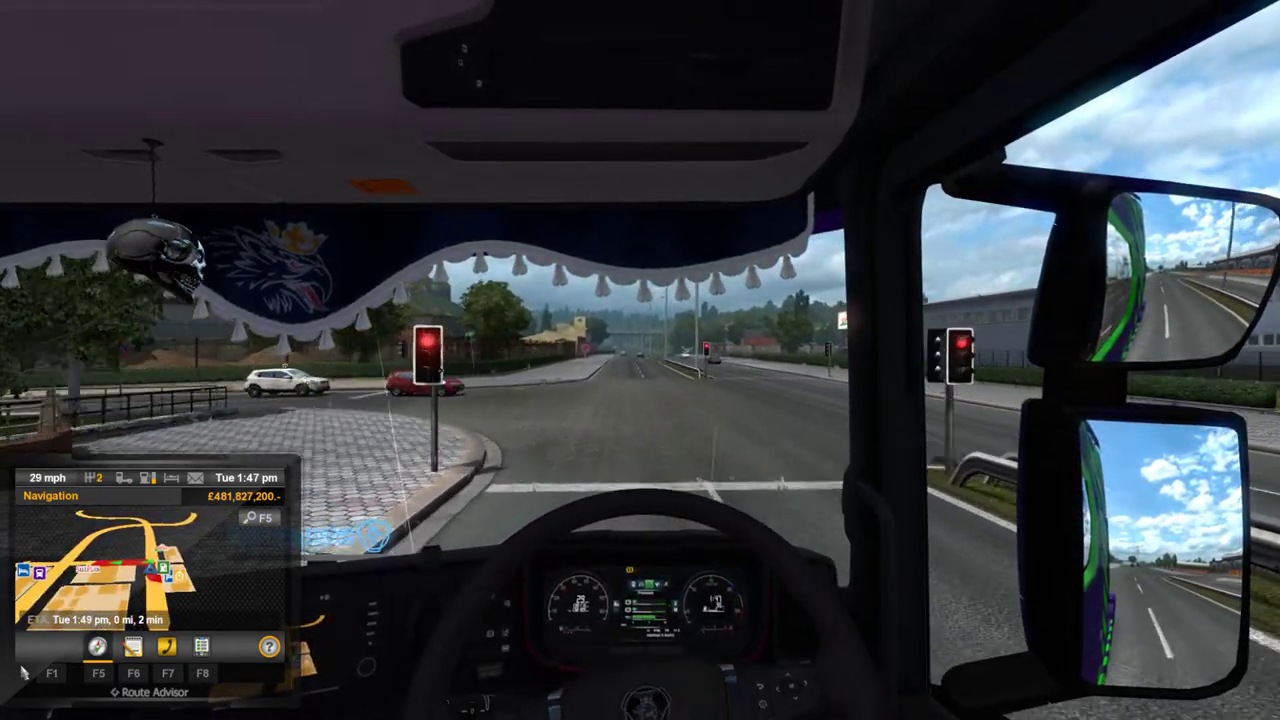
key("d")
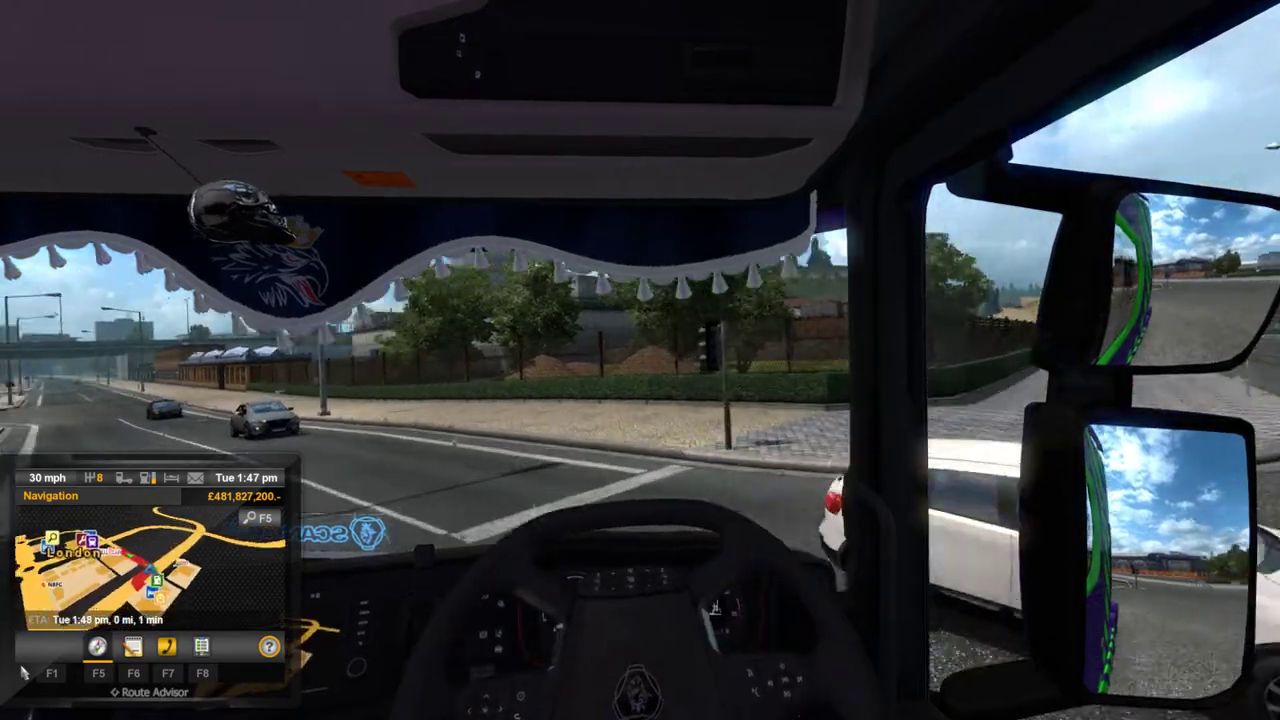
key("w")
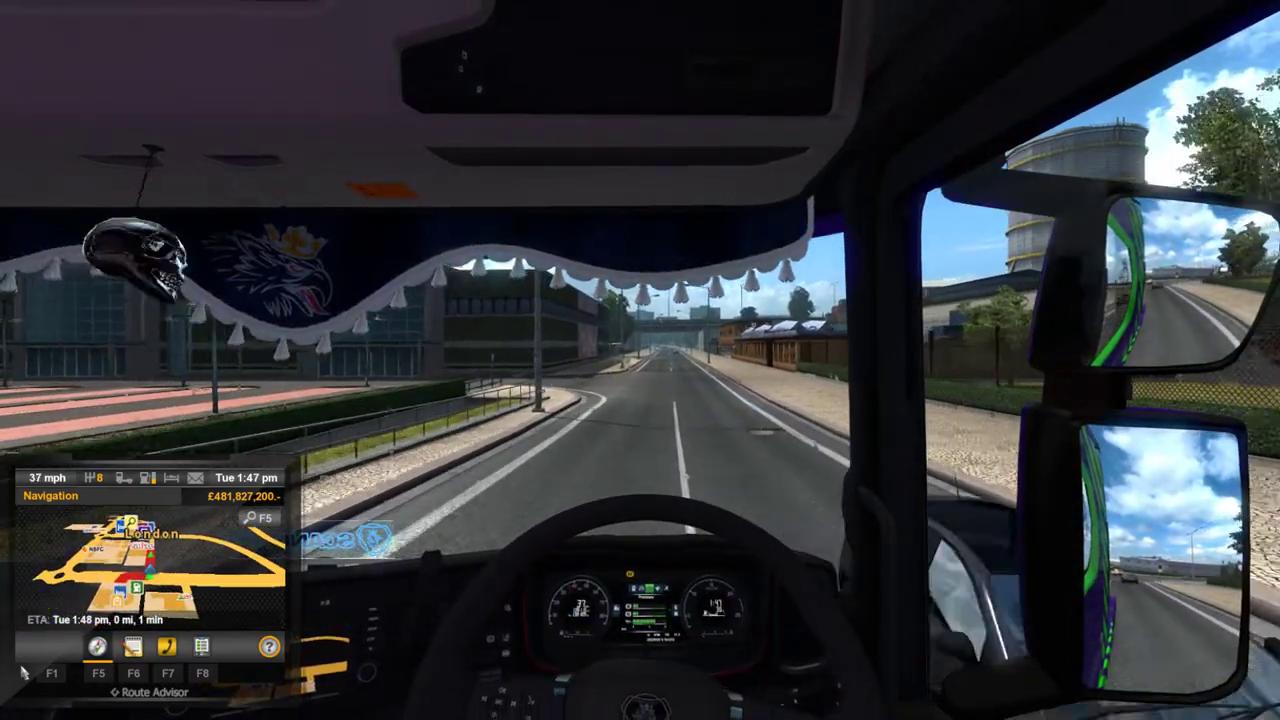
key("w")
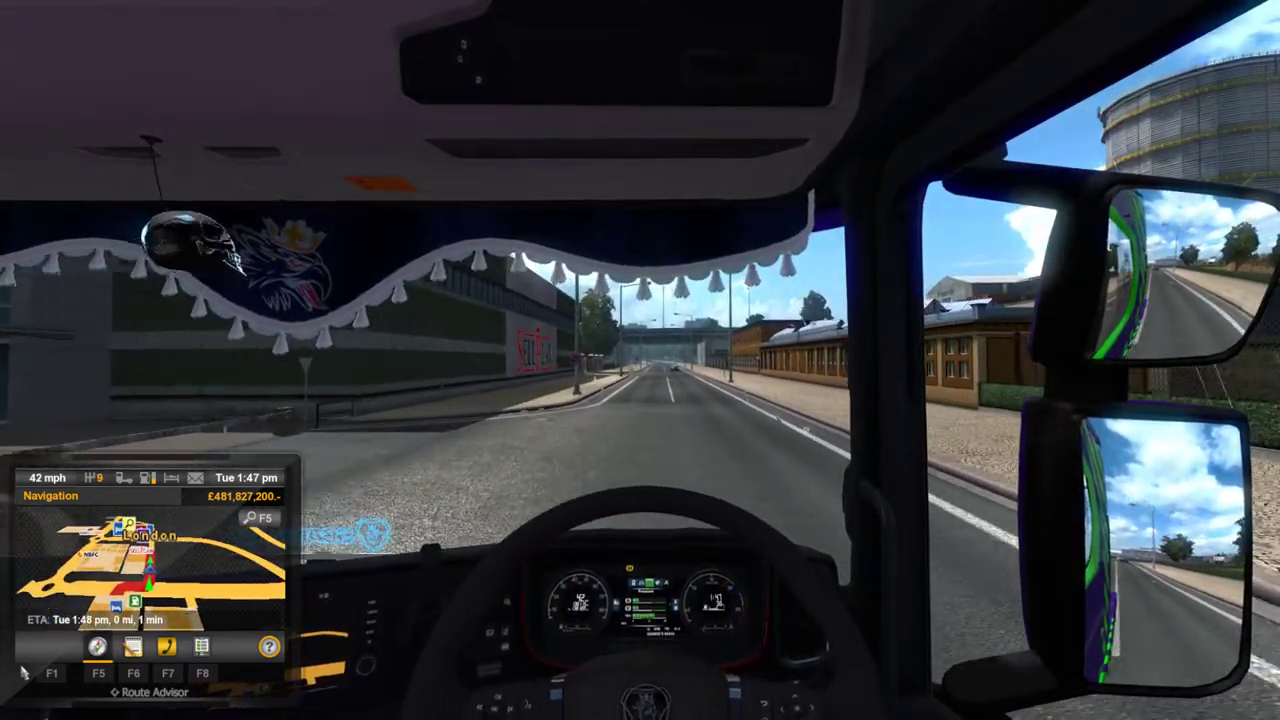
key("w")
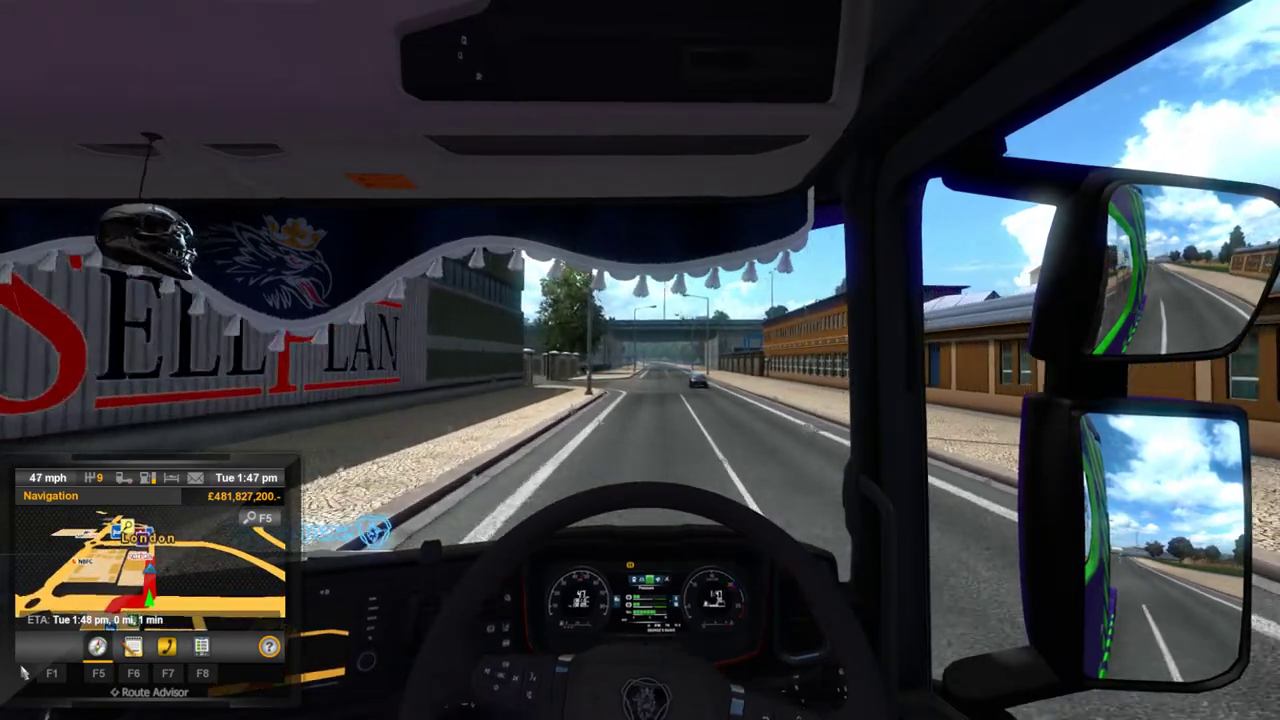
key("a")
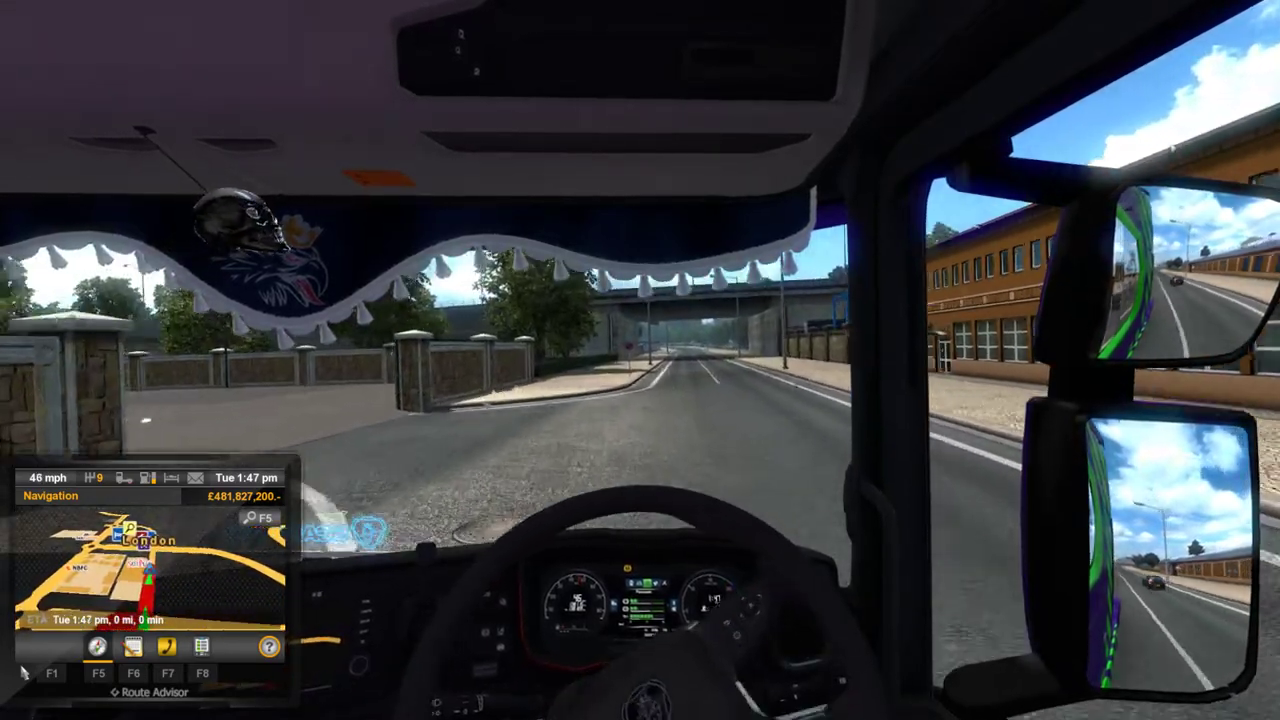
key("s")
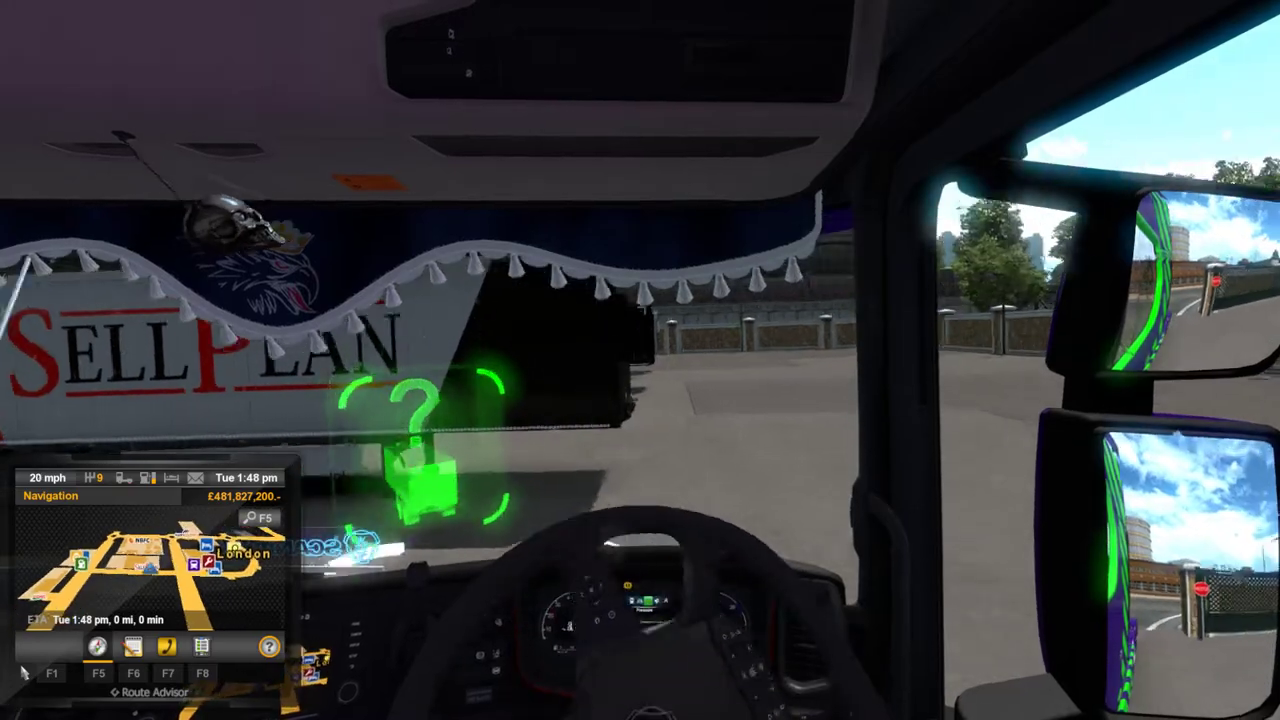
key("Return")
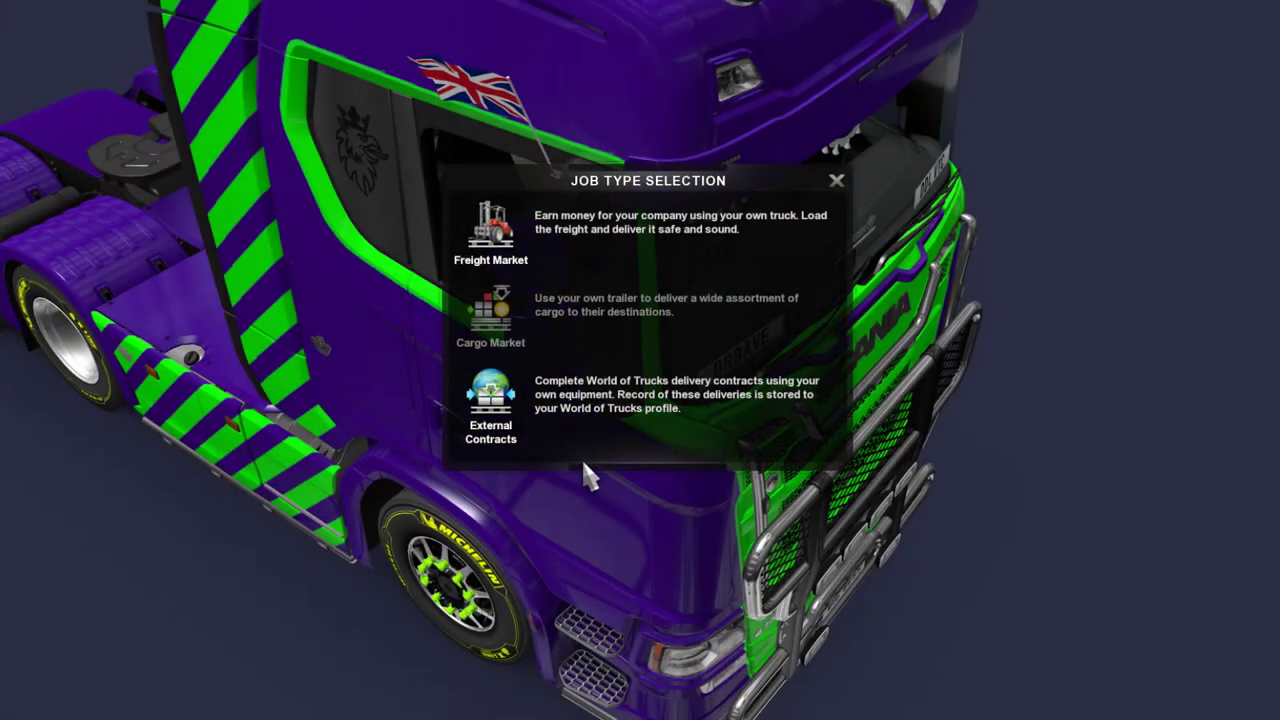
left_click(623, 246)
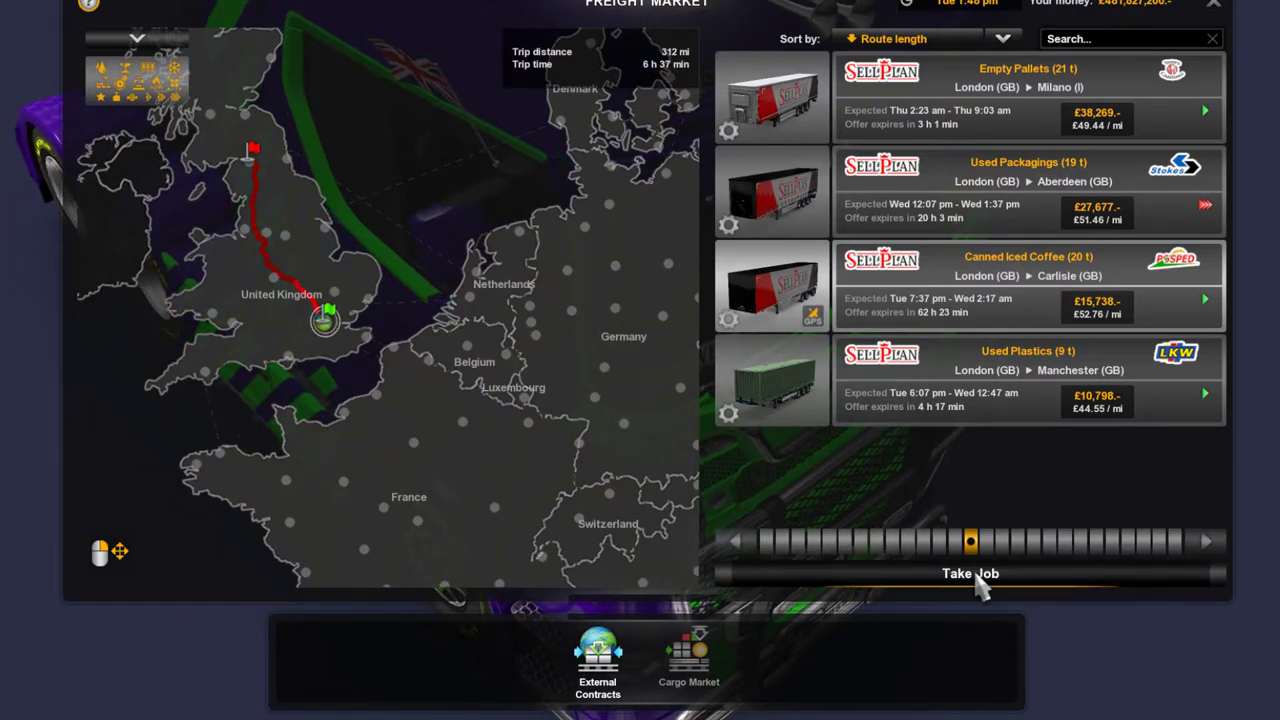
left_click(1215, 6)
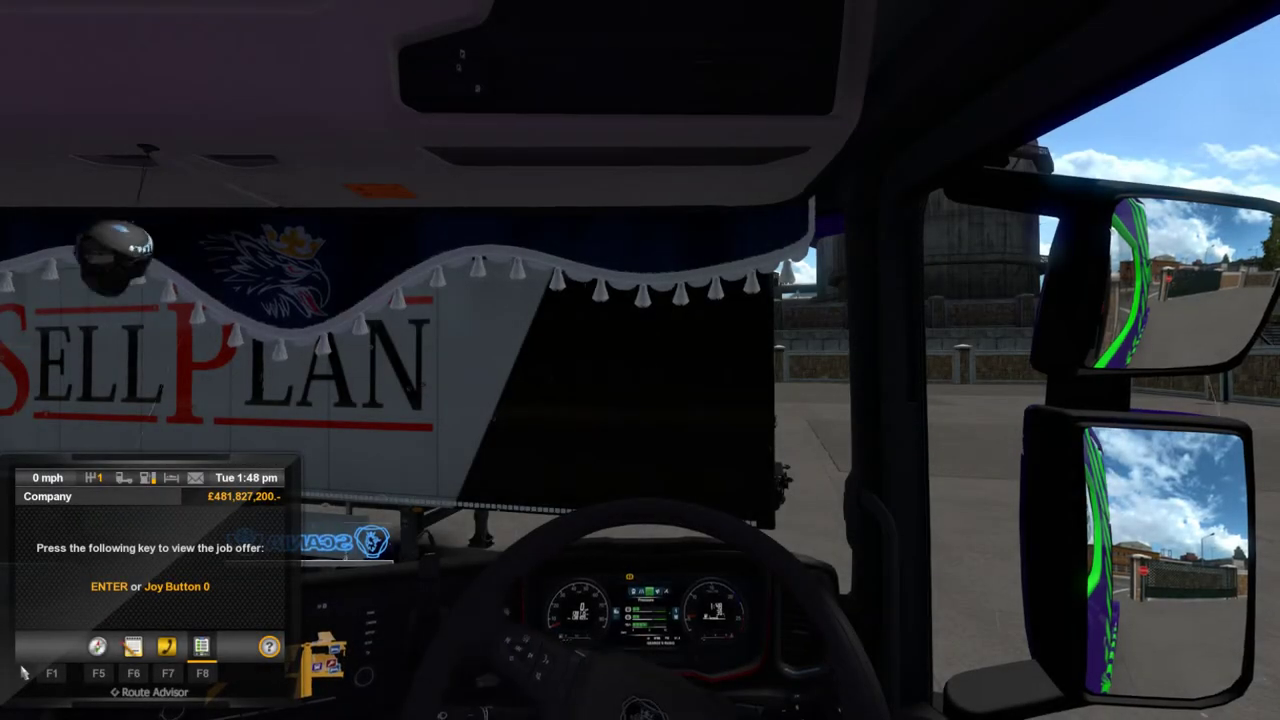
Restart the engine, reverse away from the trailer, drive across the London yard and brake to a stop
key("e")
key("e")
key("s")
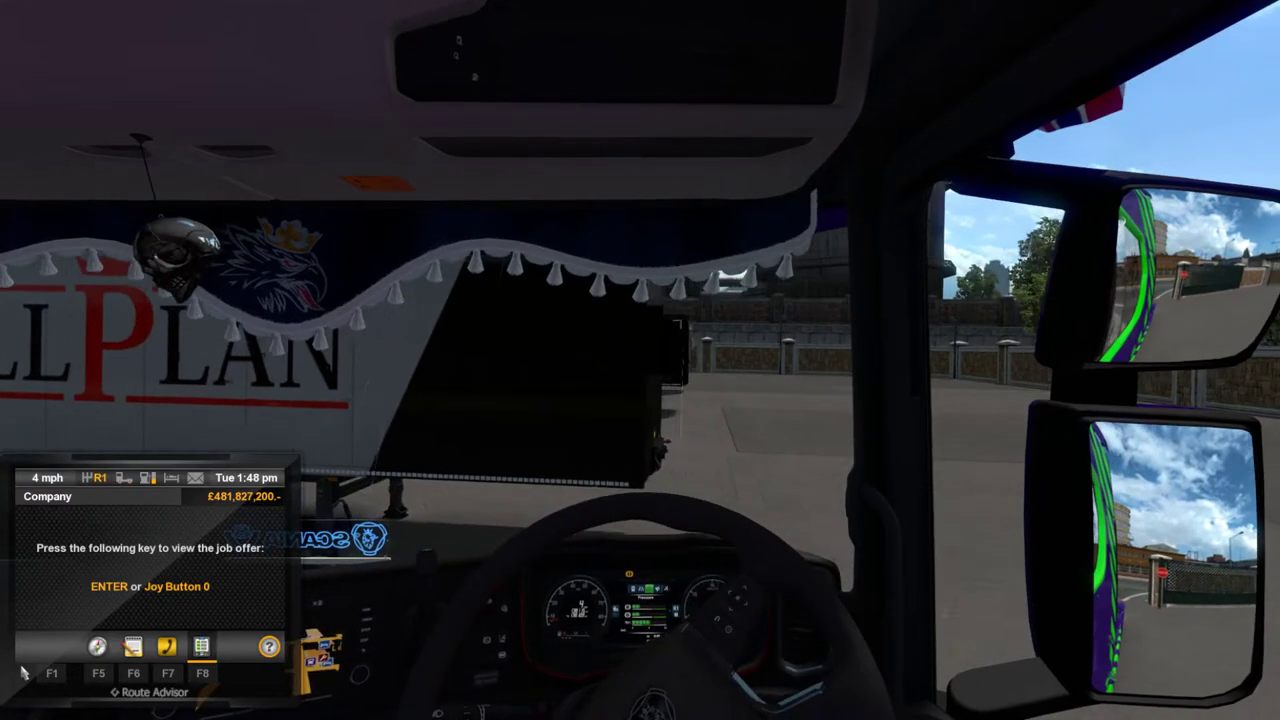
key("w")
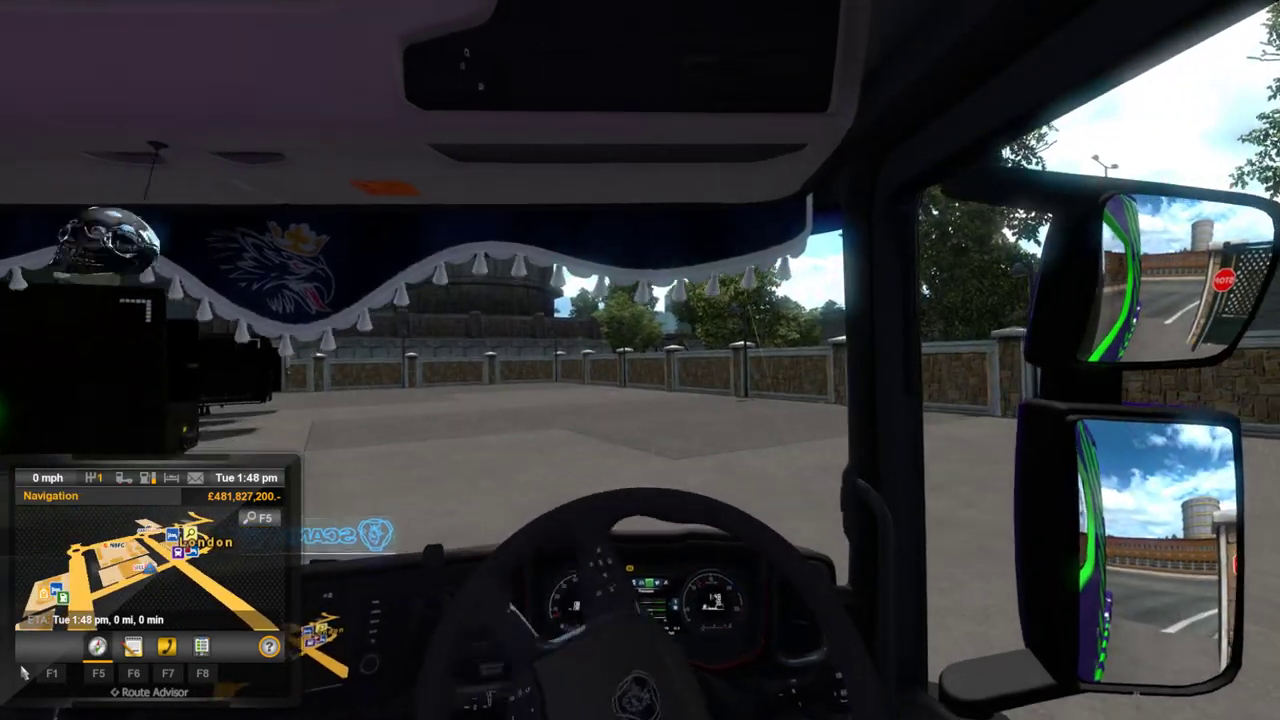
key("w")
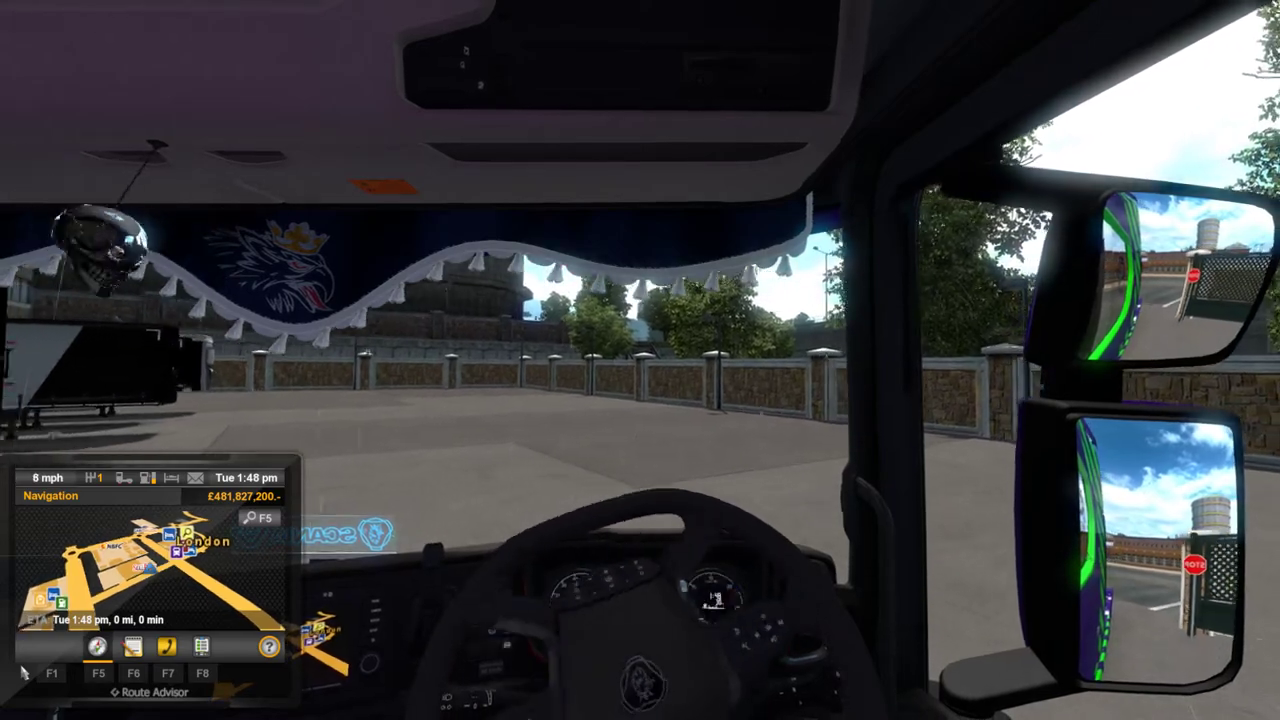
key("w")
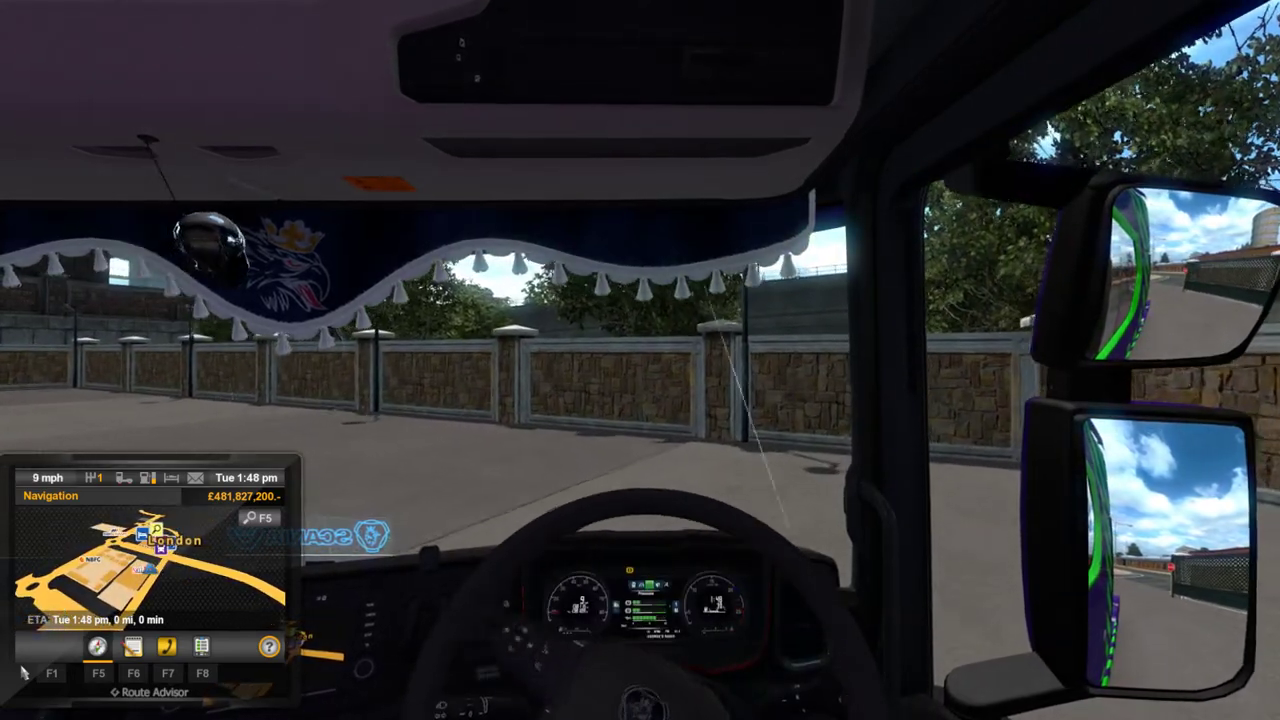
key("s")
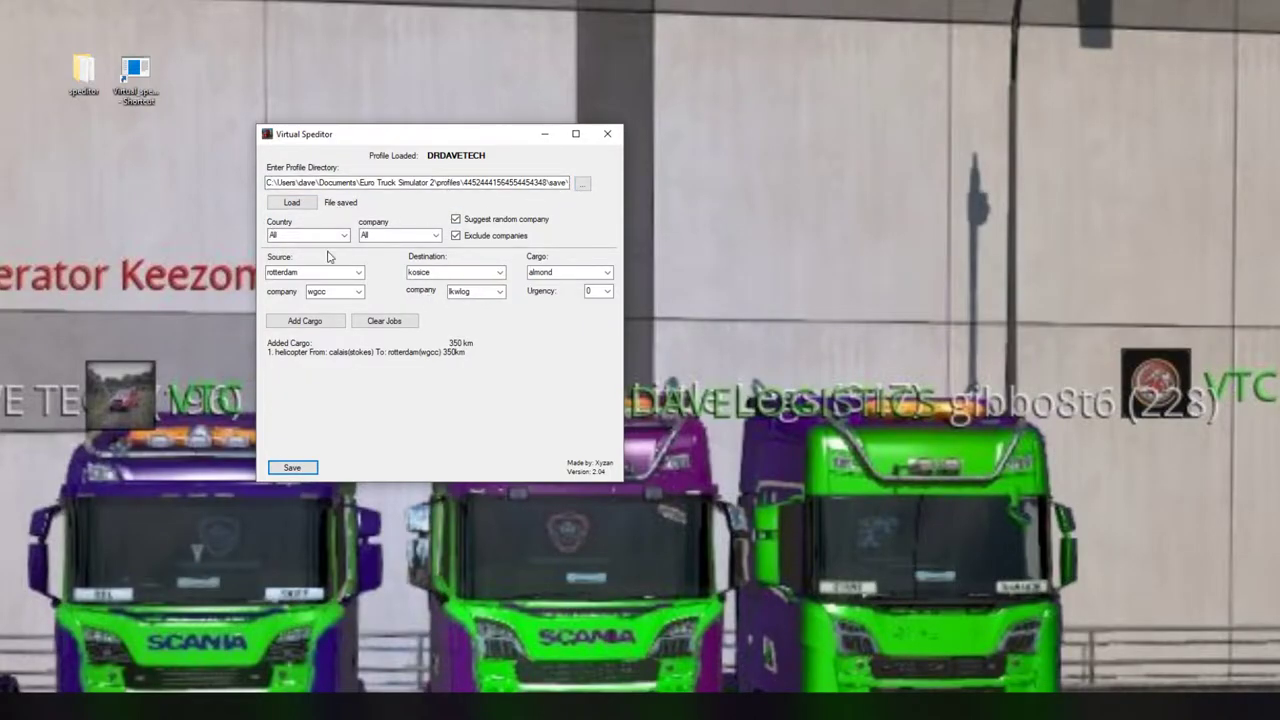
left_click(582, 186)
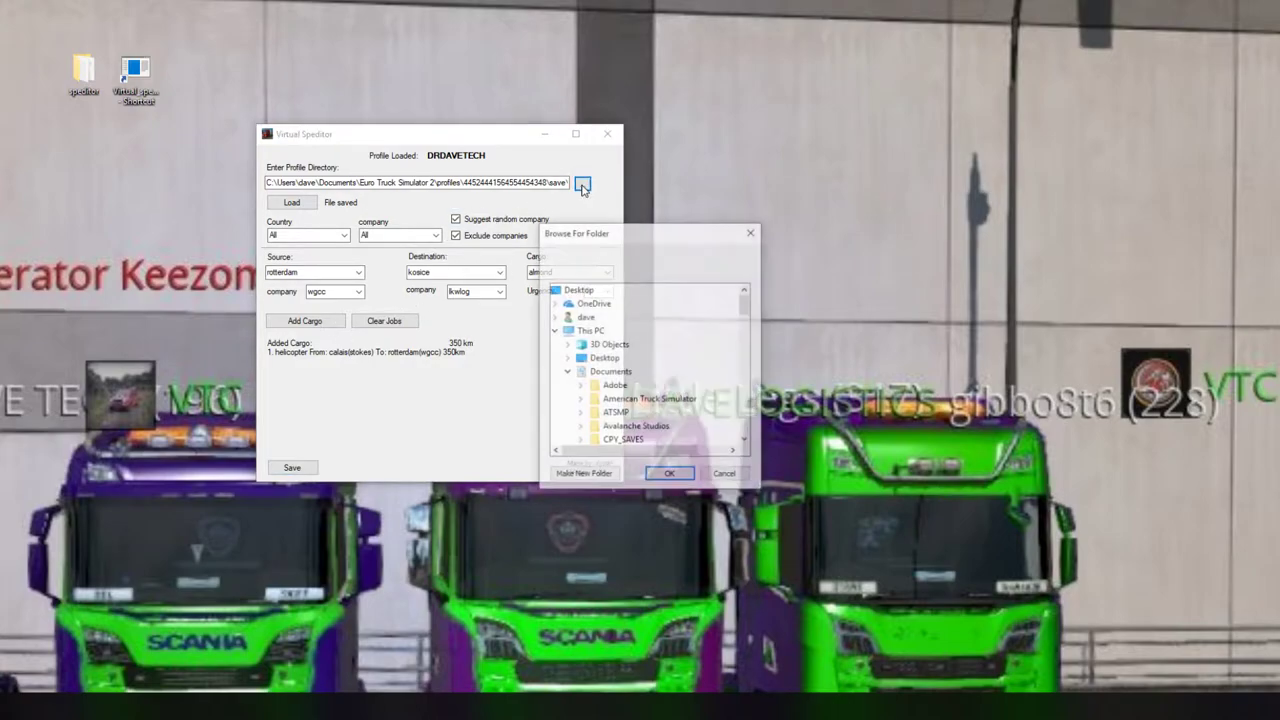
scroll(659, 368, "down", 2)
scroll(655, 385, "up", 1)
left_click(604, 333)
scroll(620, 380, "down", 1)
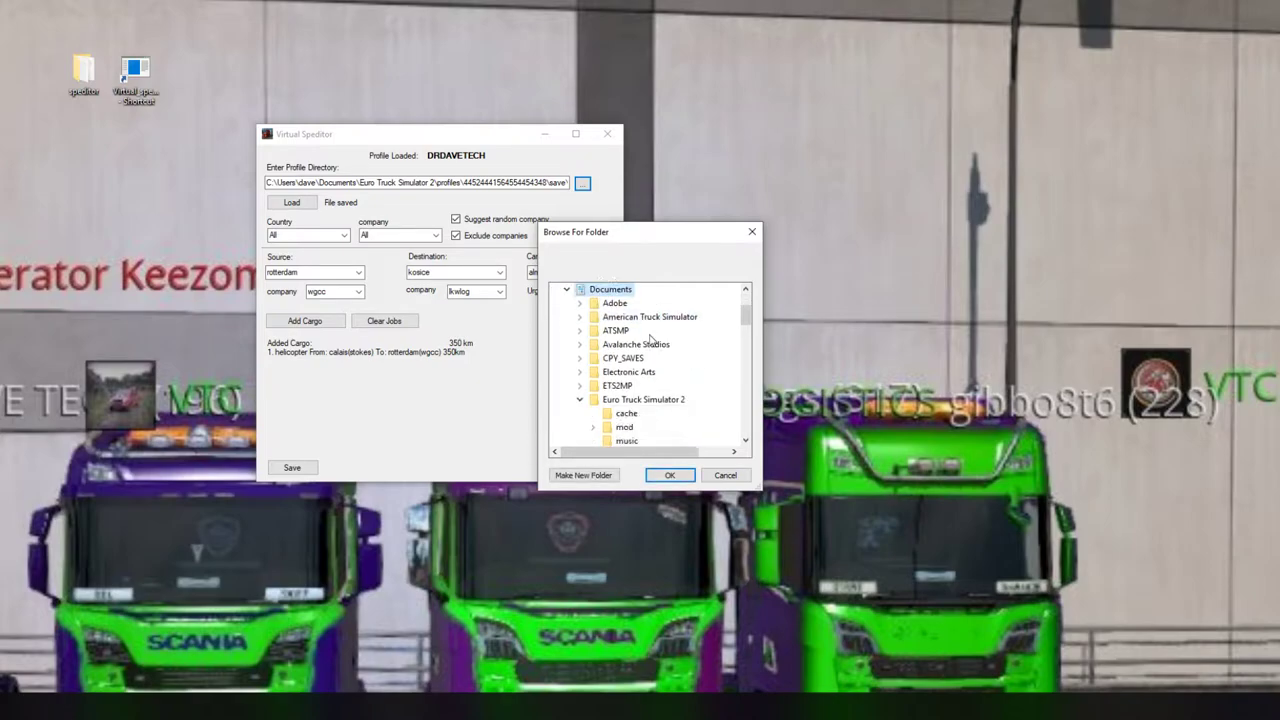
double_click(643, 399)
scroll(650, 362, "down", 2)
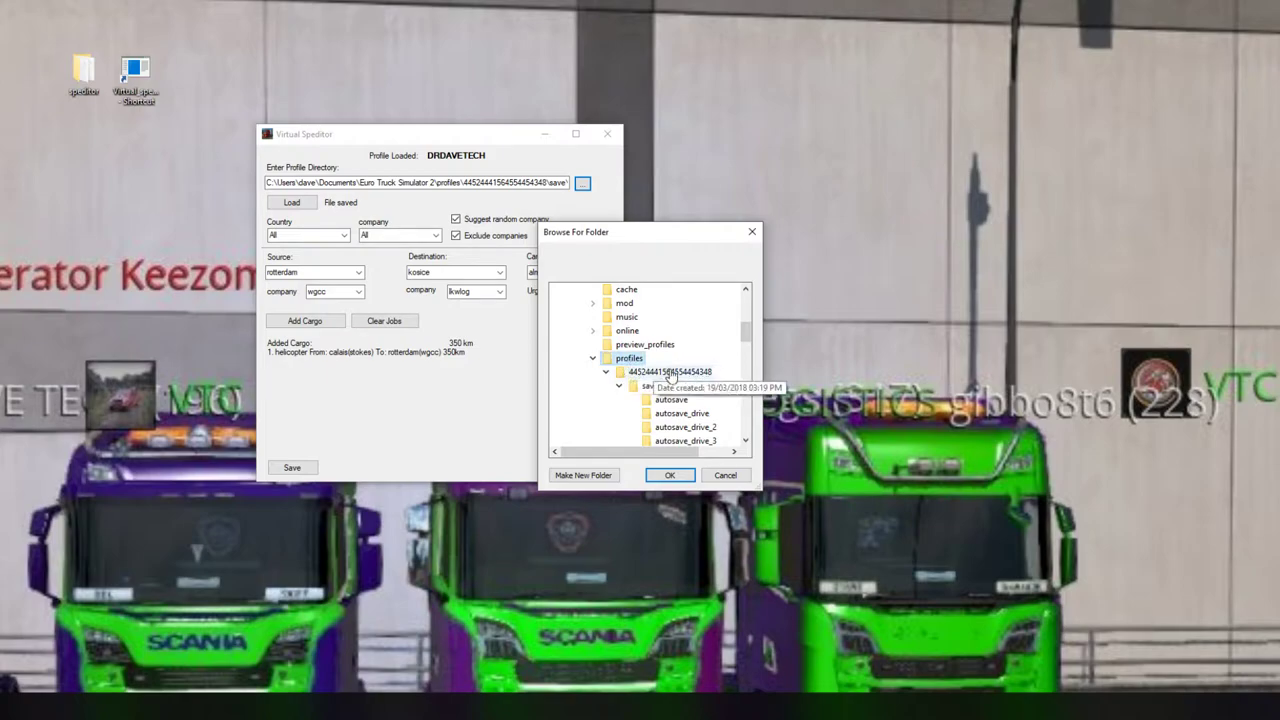
left_click(677, 372)
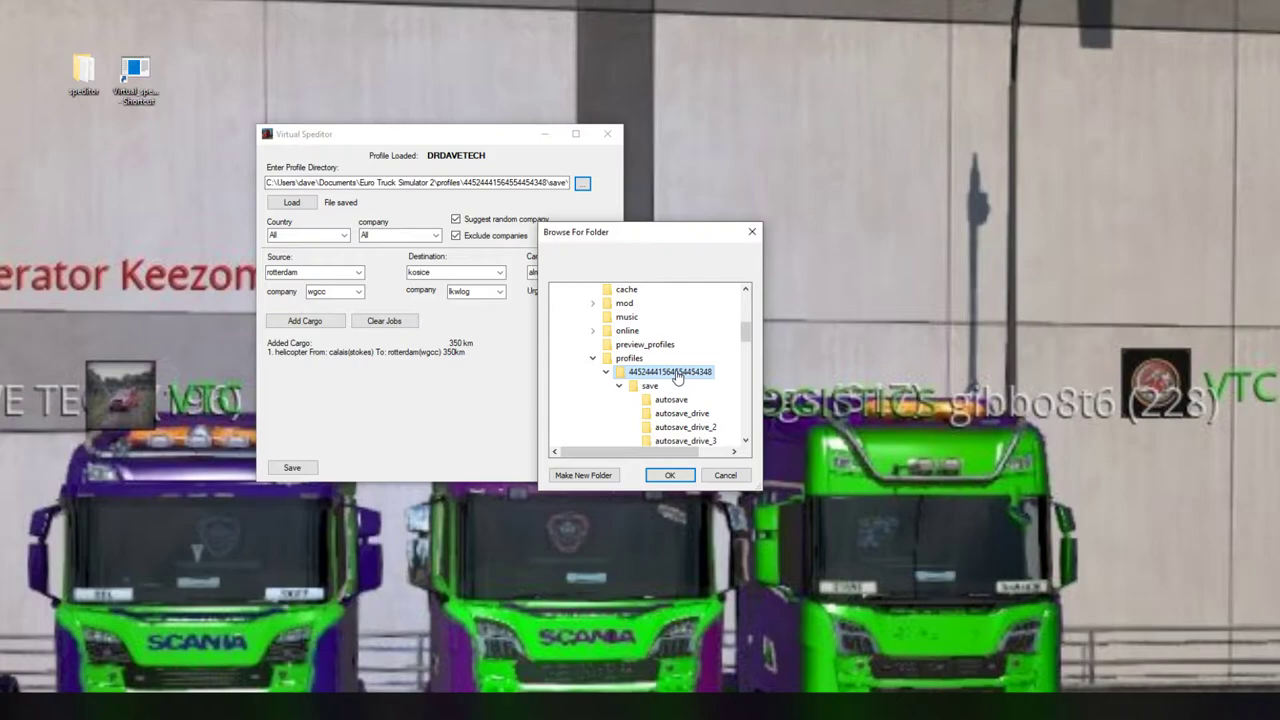
scroll(677, 375, "down", 8)
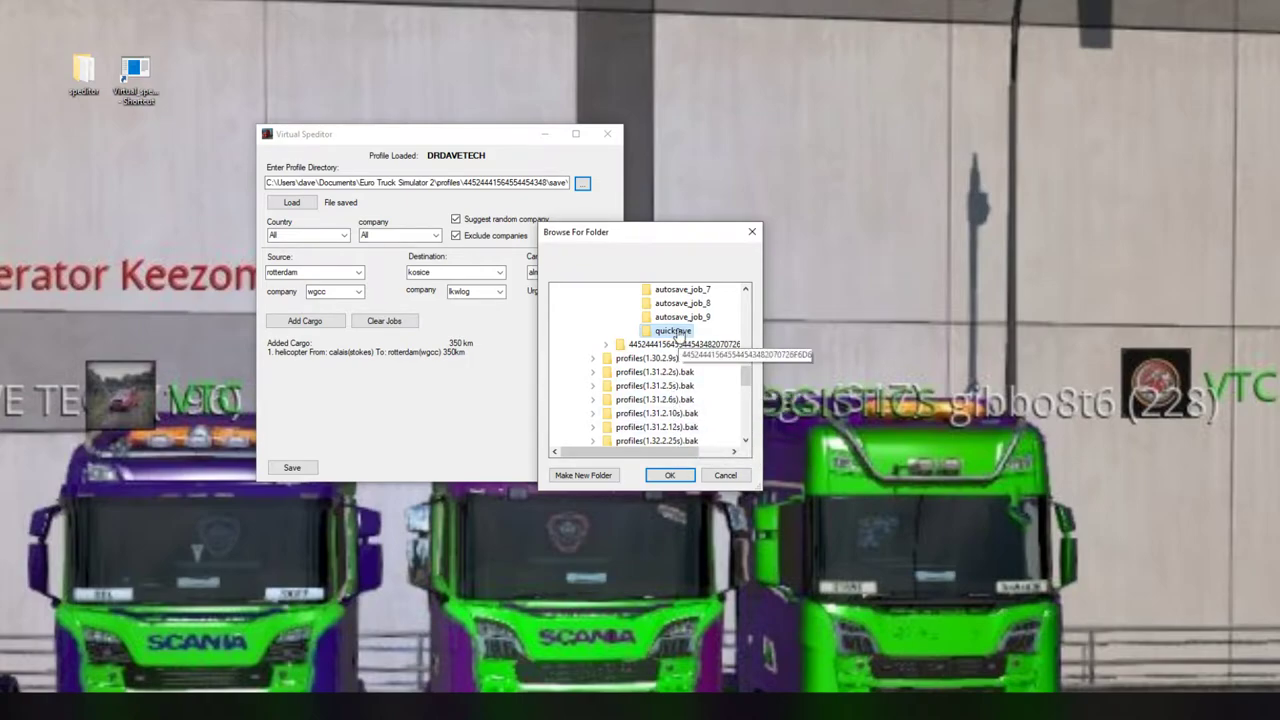
left_click(678, 338)
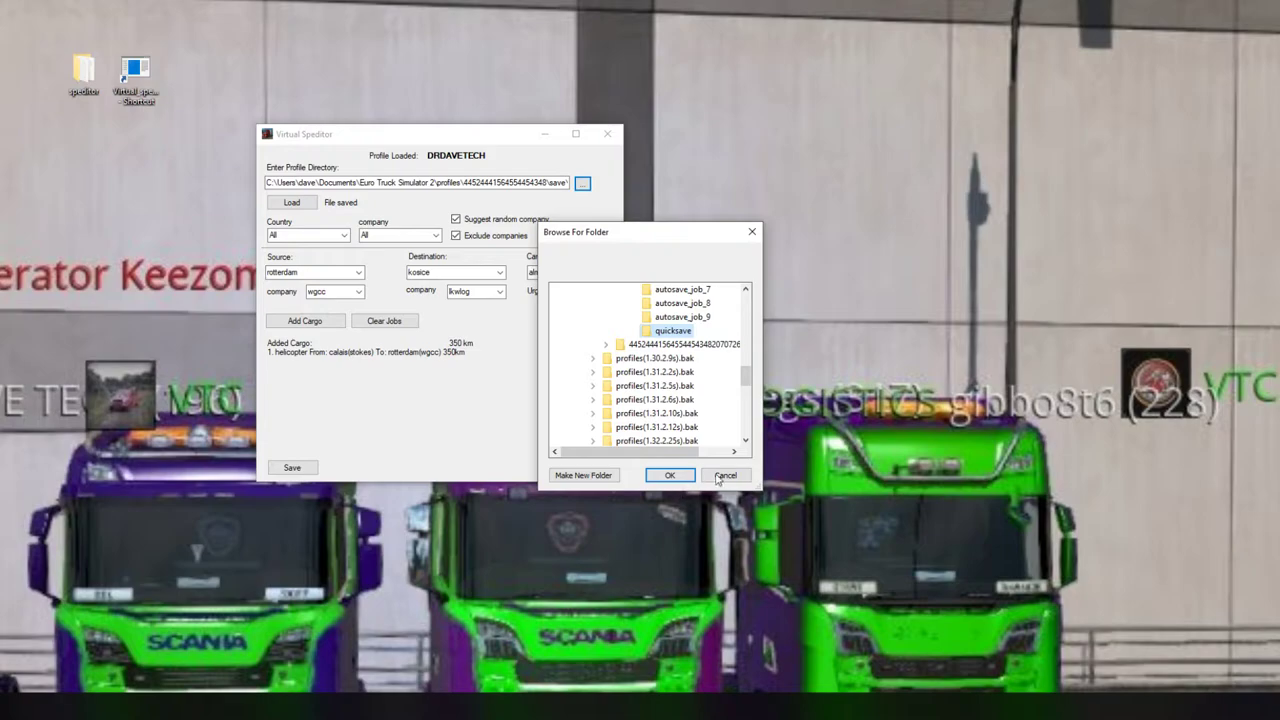
left_click(718, 476)
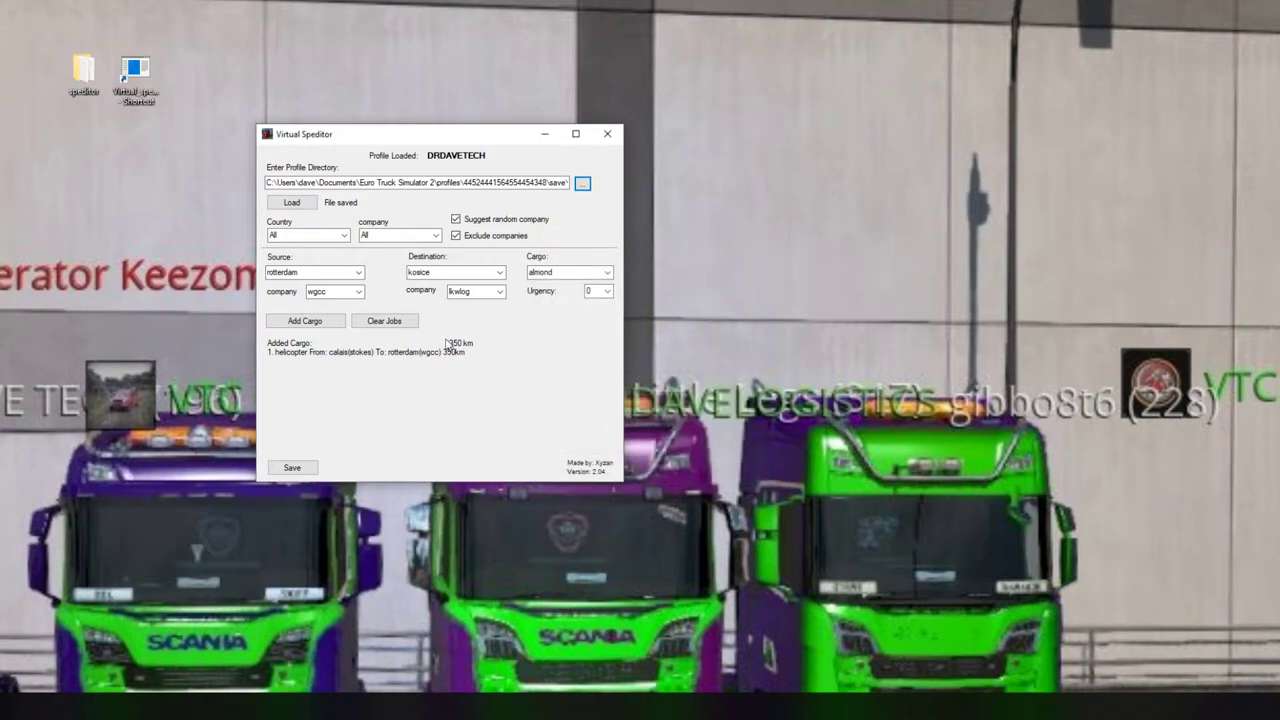
Reload the profile save and set a job from sellplan in London to Rotterdam
left_click(293, 204)
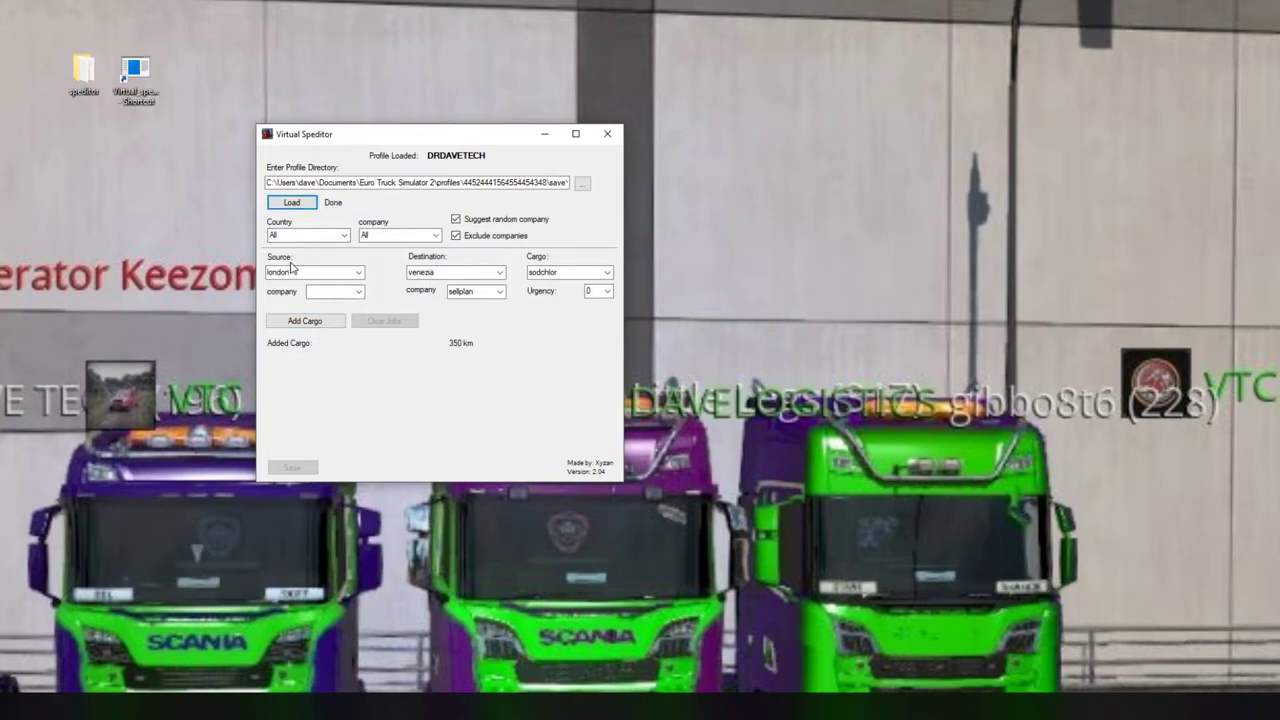
left_click(357, 291)
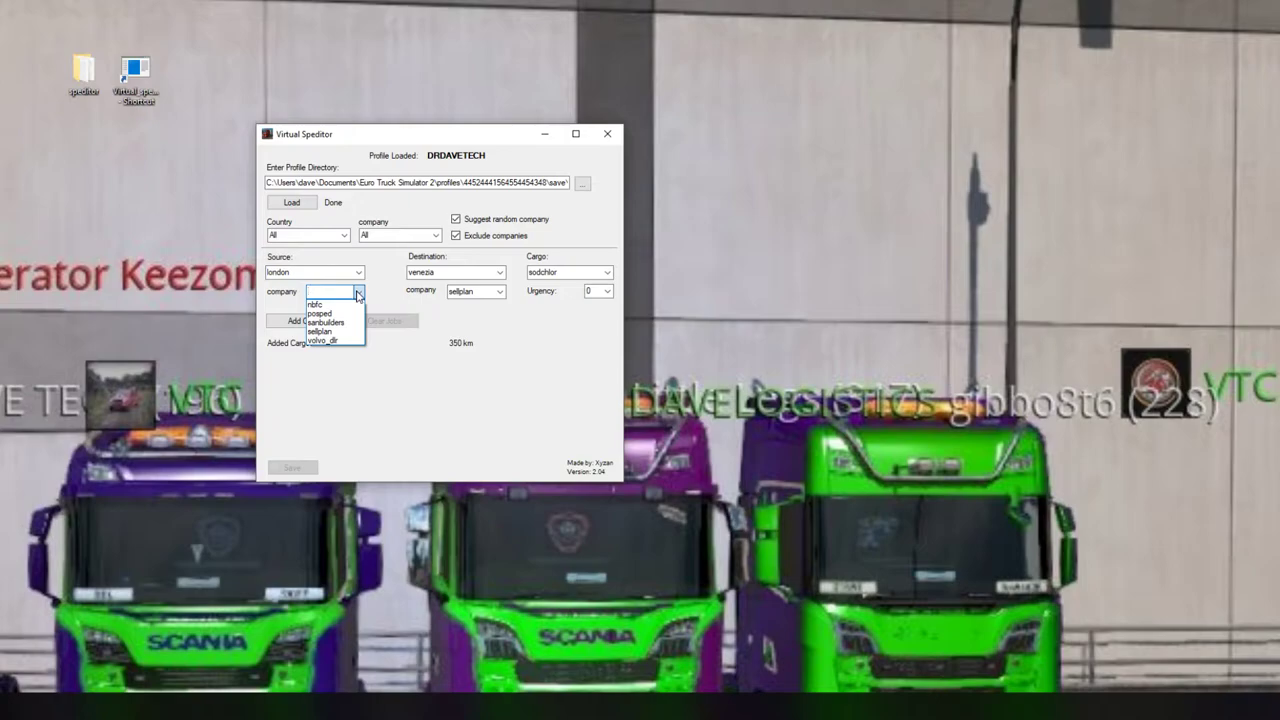
left_click(342, 333)
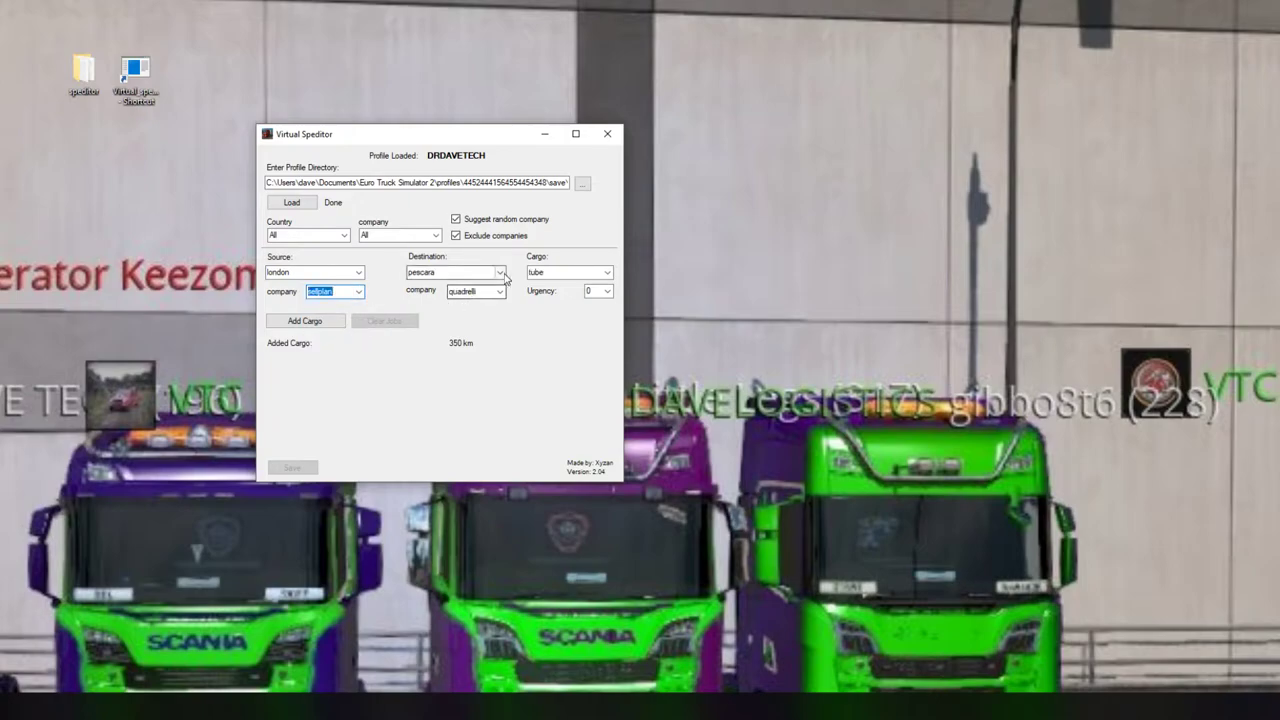
left_click(501, 274)
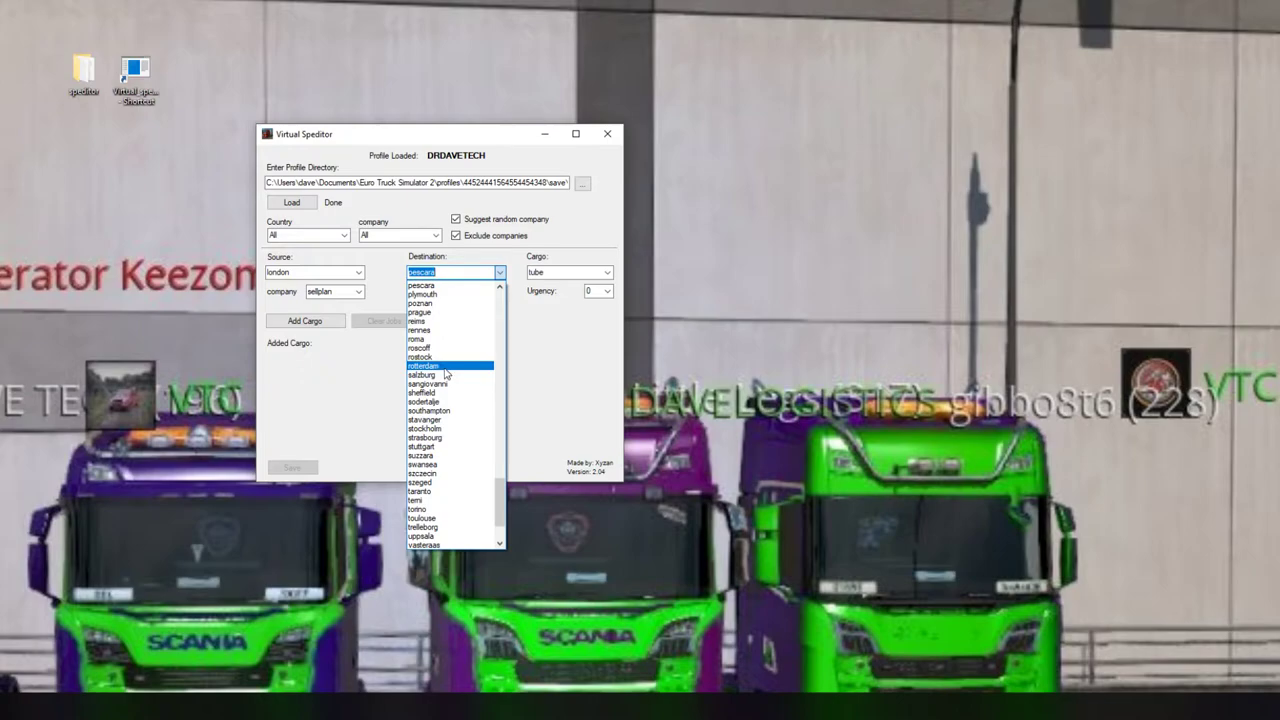
left_click(446, 366)
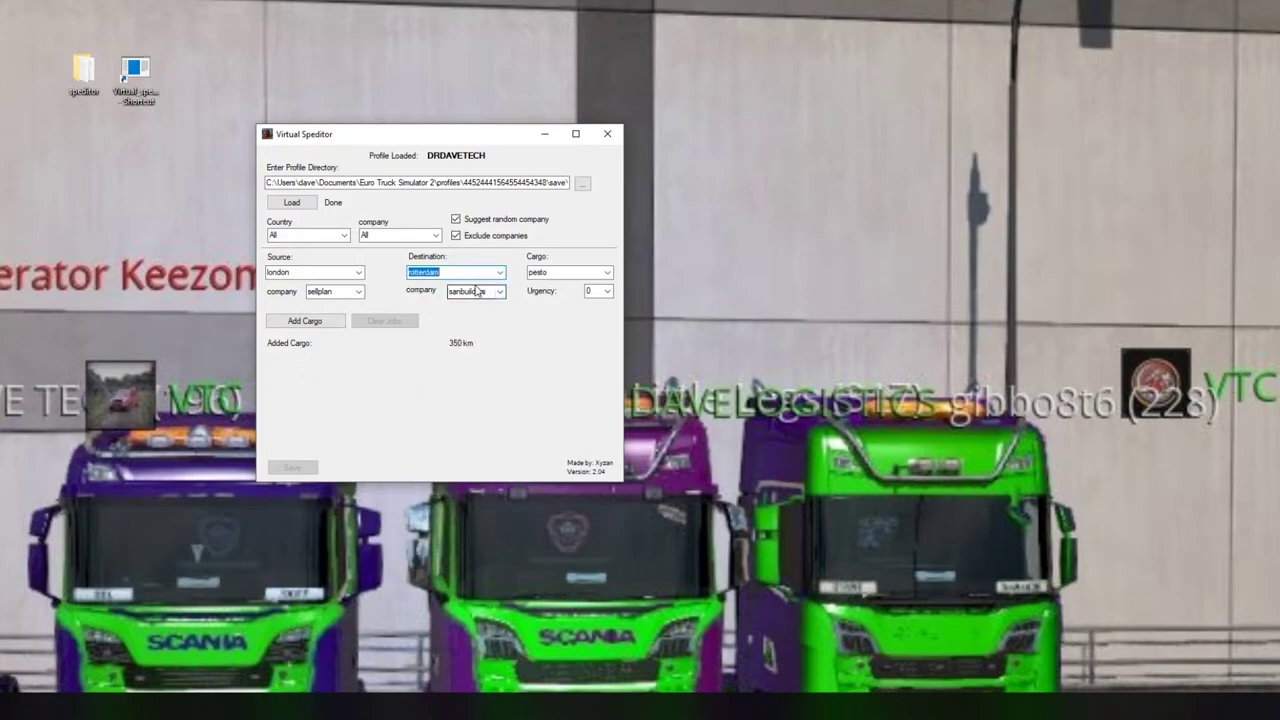
Choose helicopter cargo, add the 178 km job to the list, and return to the game
left_click(606, 274)
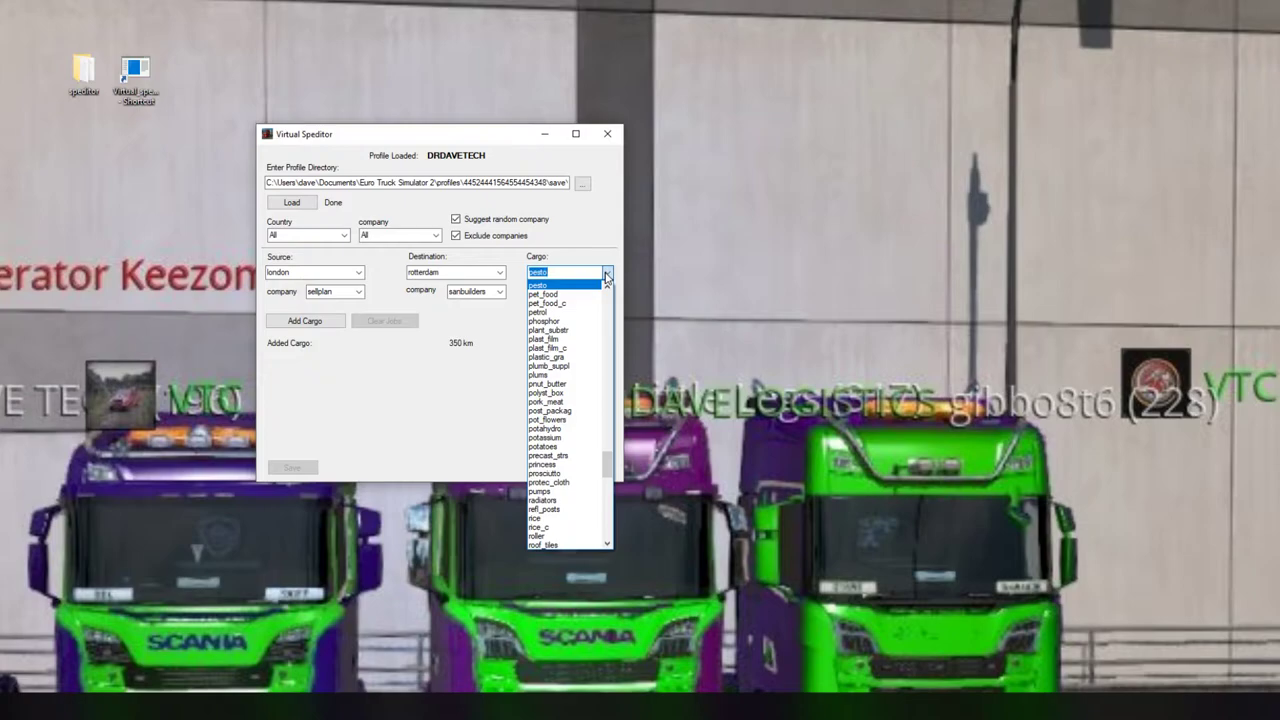
type("h")
left_click(574, 303)
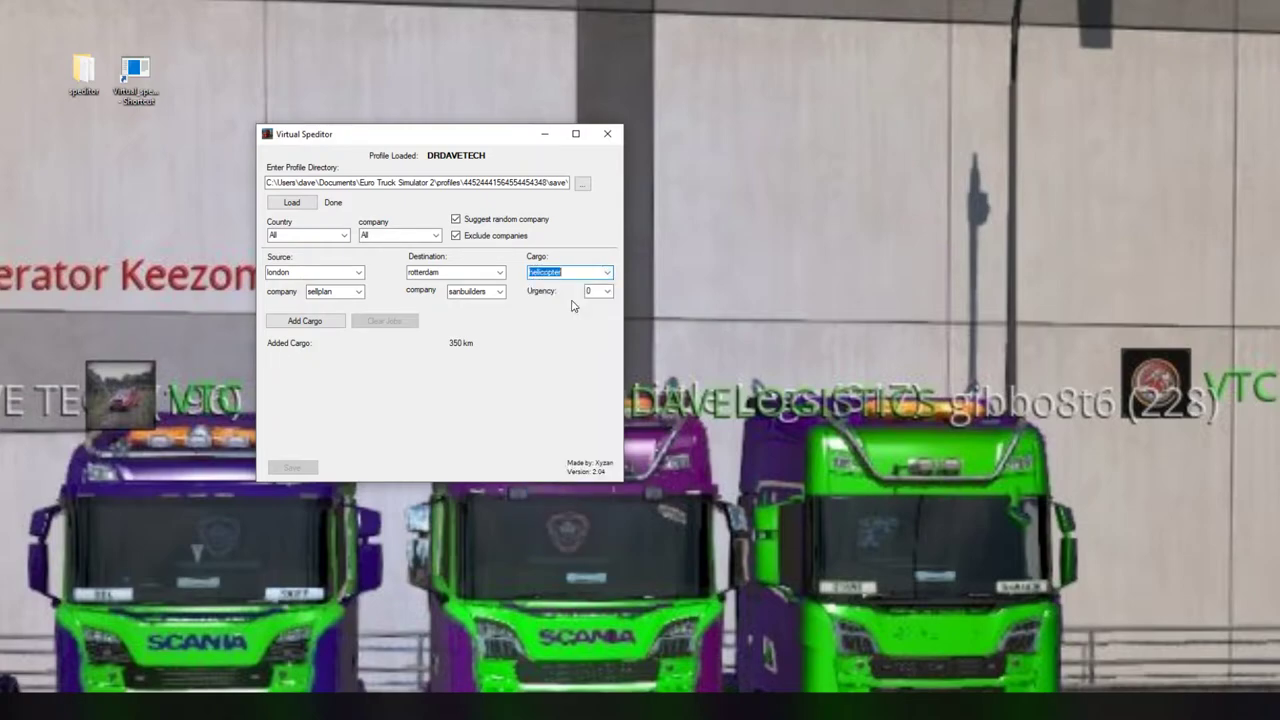
left_click(298, 321)
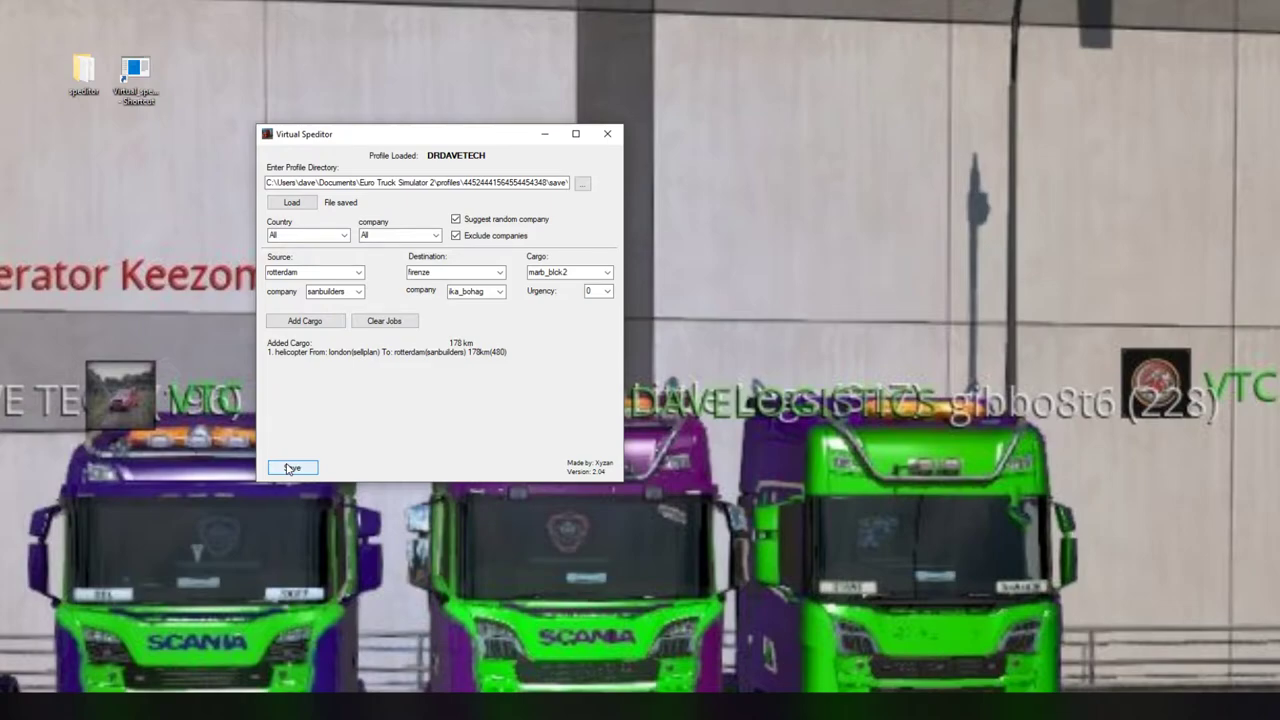
key("alt+Tab")
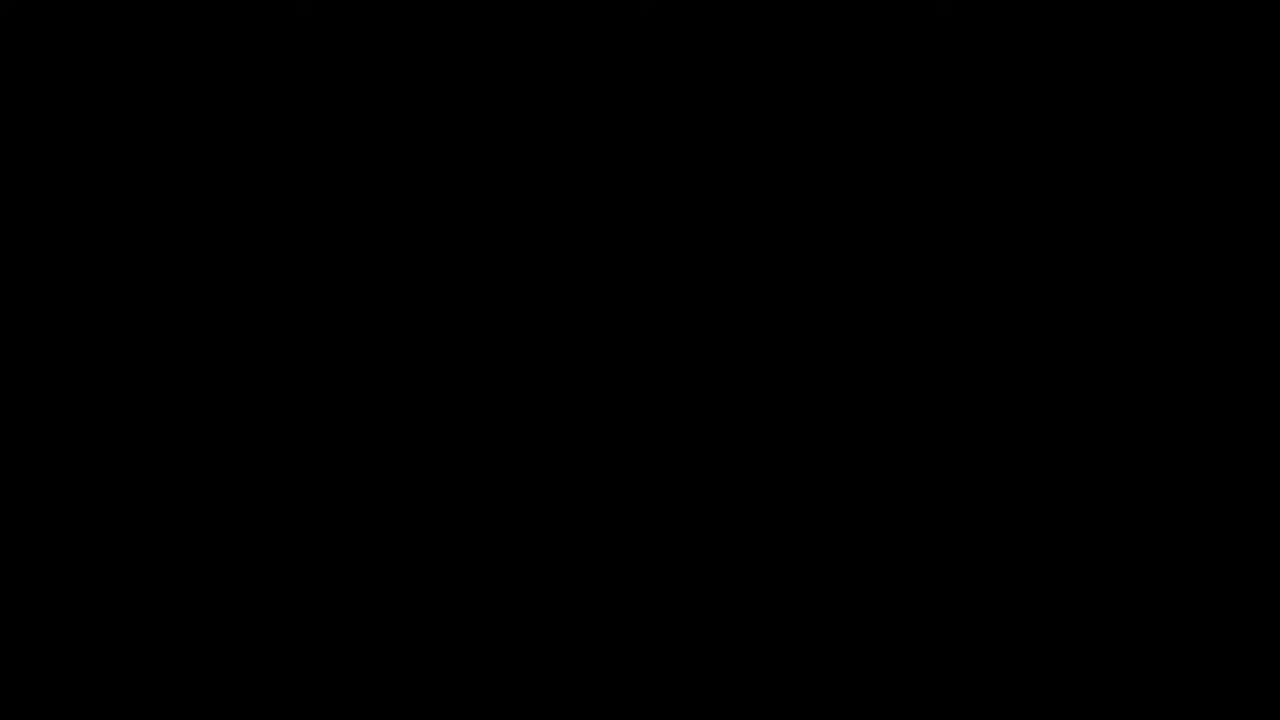